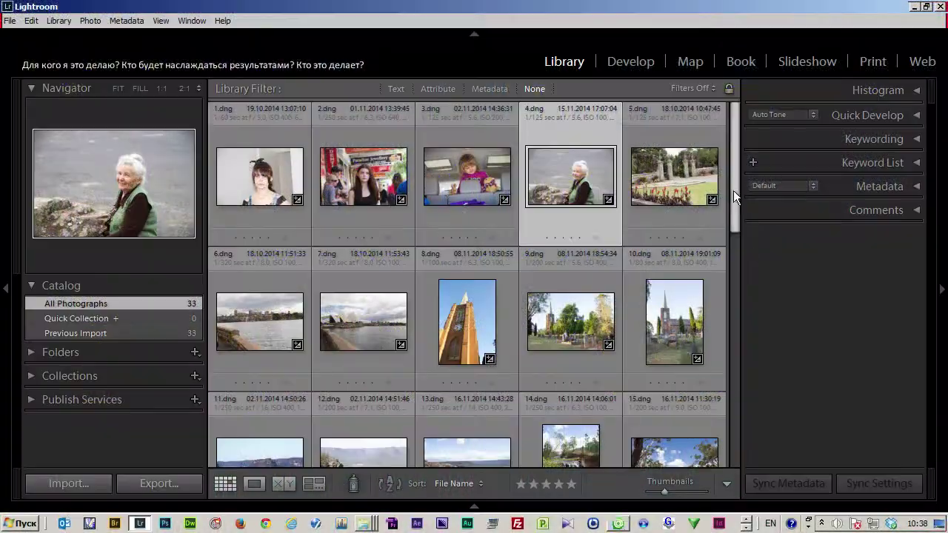
Step: Scroll the Library grid and collapse the left Navigator/Catalog panel for a seven-column grid
mouse_move(734, 190)
mouse_down()
mouse_move(738, 468)
mouse_move(735, 170)
mouse_up()
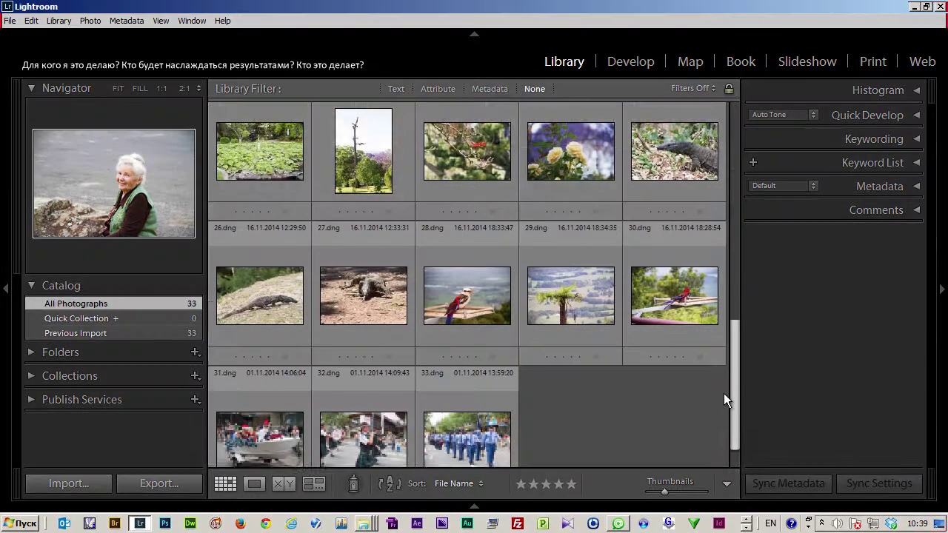
scroll(724, 400, down, 2)
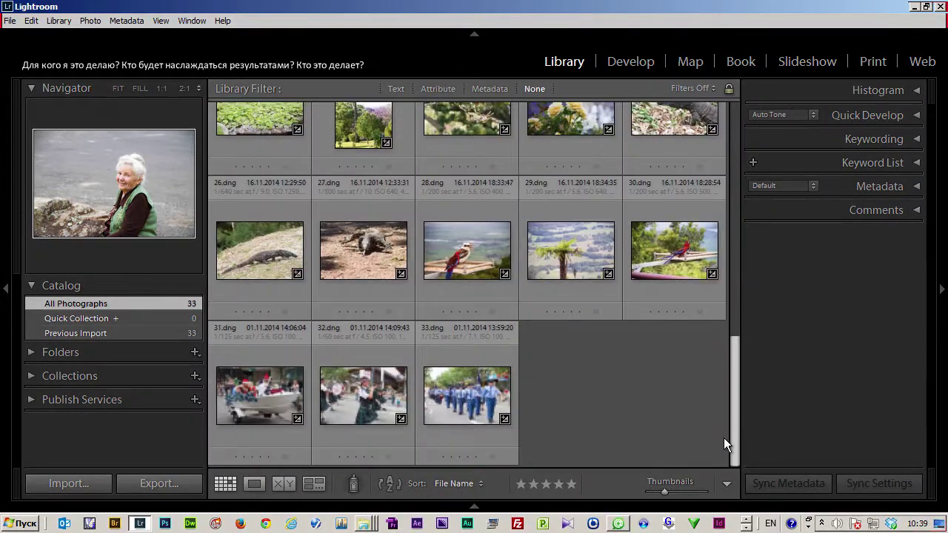
click(6, 289)
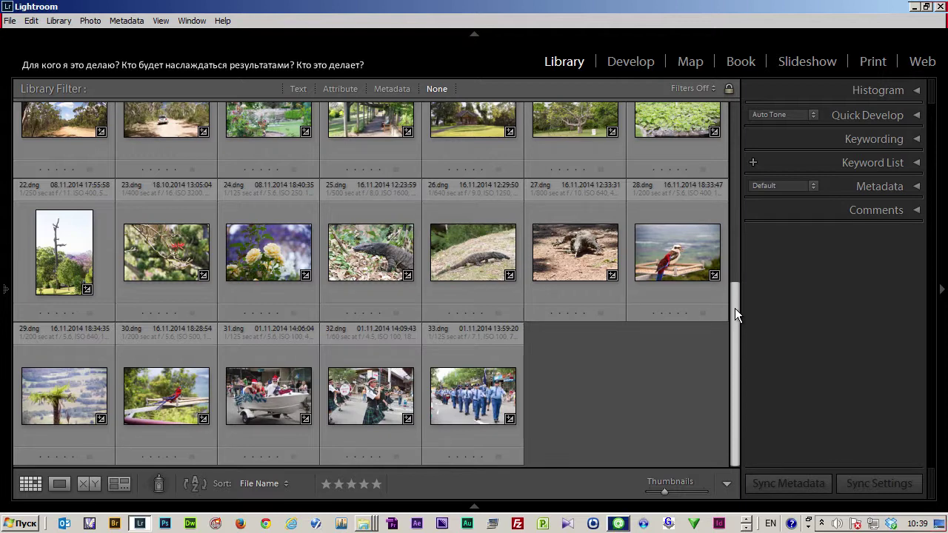
Step: Scroll through the photo grid and return to the top
drag(735, 308, 778, 74)
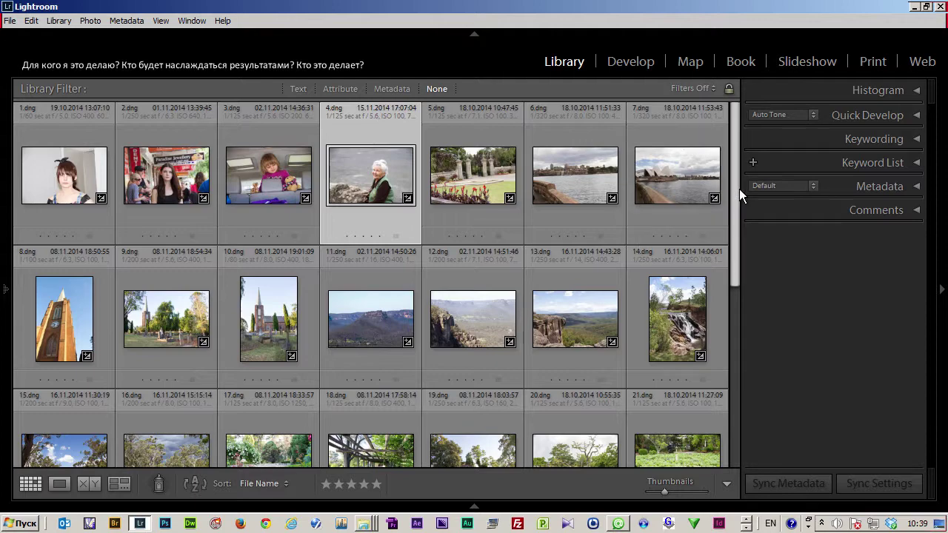
mouse_move(735, 191)
mouse_down()
mouse_move(711, 408)
mouse_move(718, 157)
mouse_up()
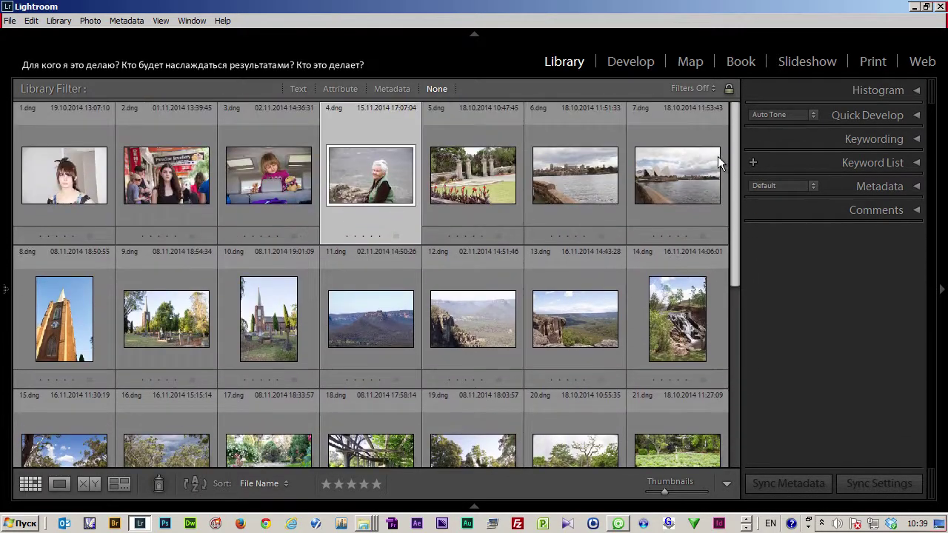
drag(726, 190, 726, 389)
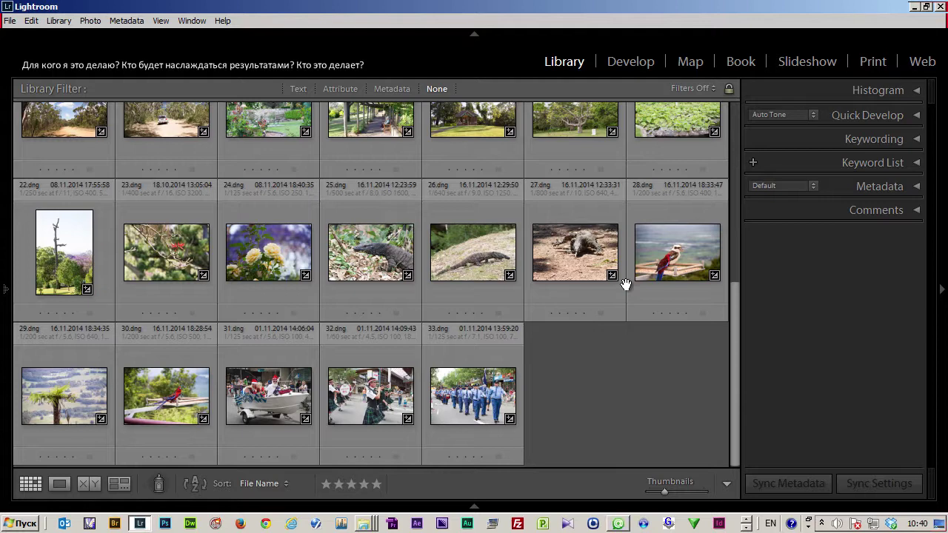
mouse_move(473, 396)
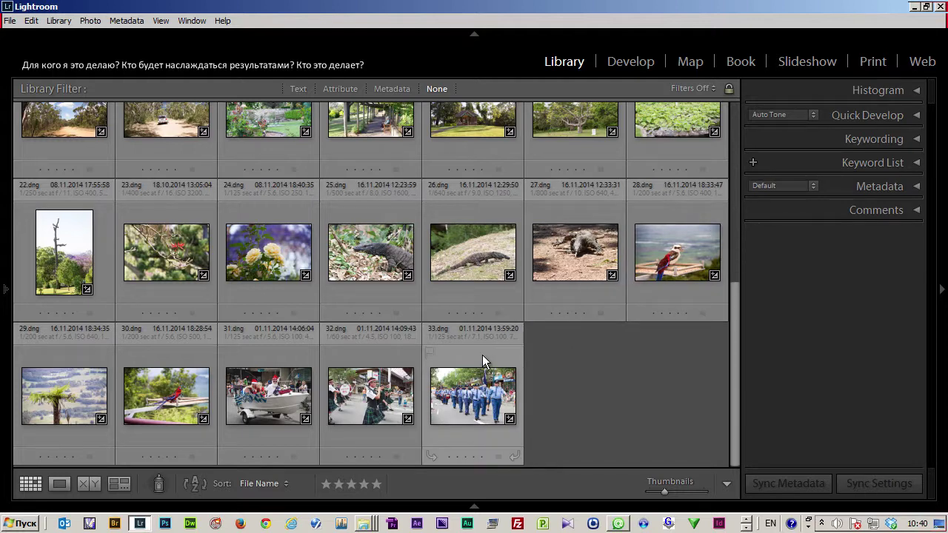
scroll(400, 278, up, 5)
scroll(383, 261, up, 1)
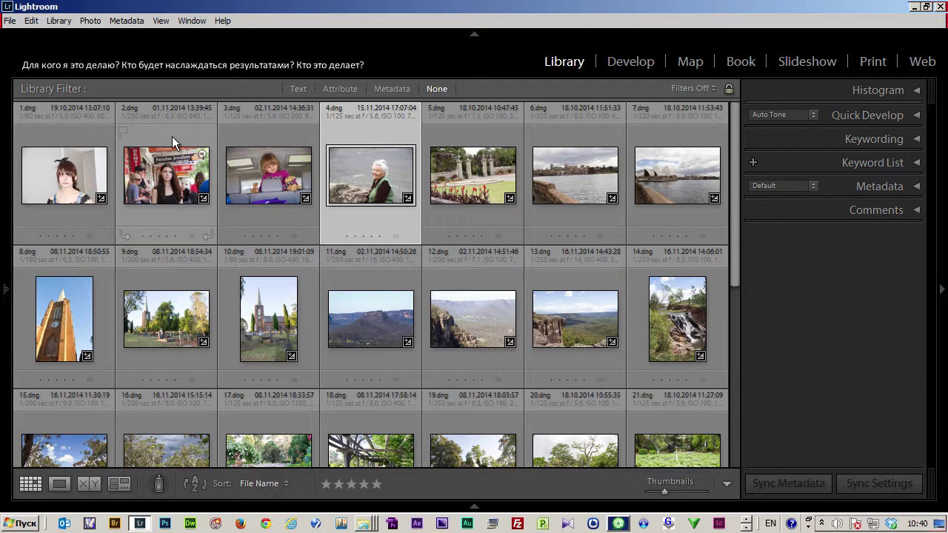
Step: Select photos 1.dng through 4.dng and bring up the colour-label choices
click(70, 167)
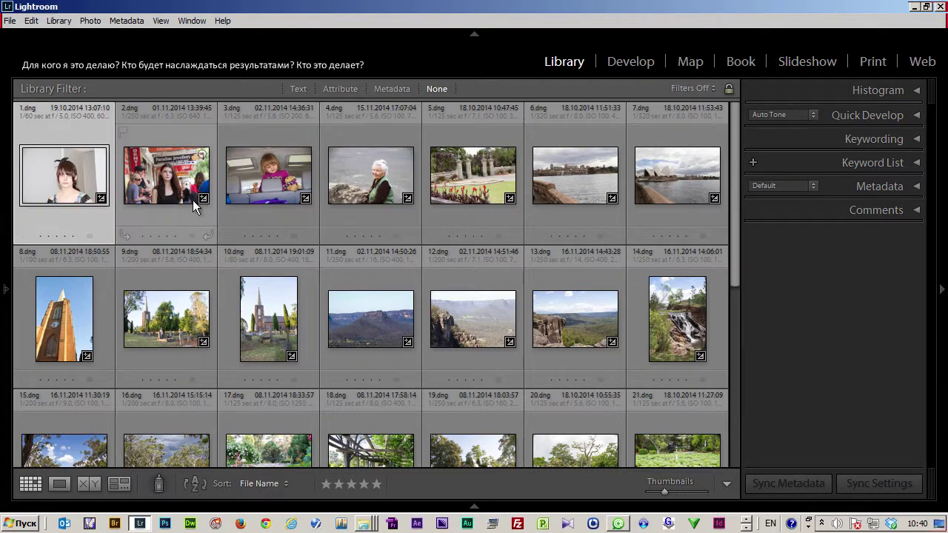
shift+click(144, 182)
shift+click(268, 174)
shift+click(392, 173)
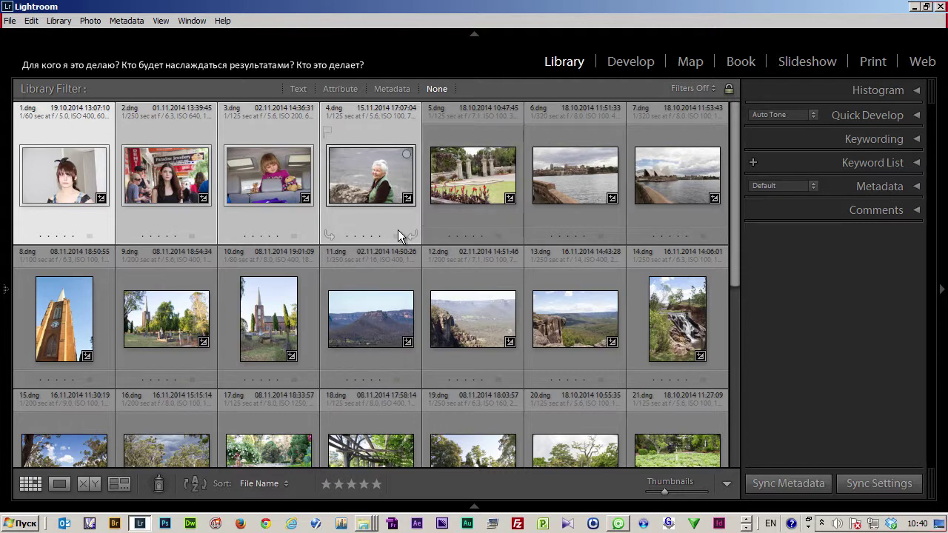
click(397, 237)
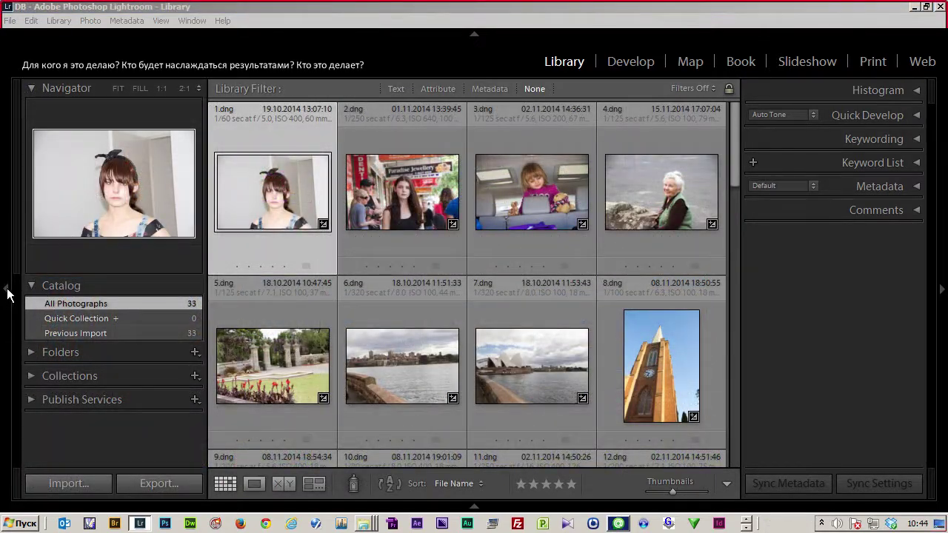
Step: Hide both side panels and select photos 1.dng through 4.dng
click(8, 295)
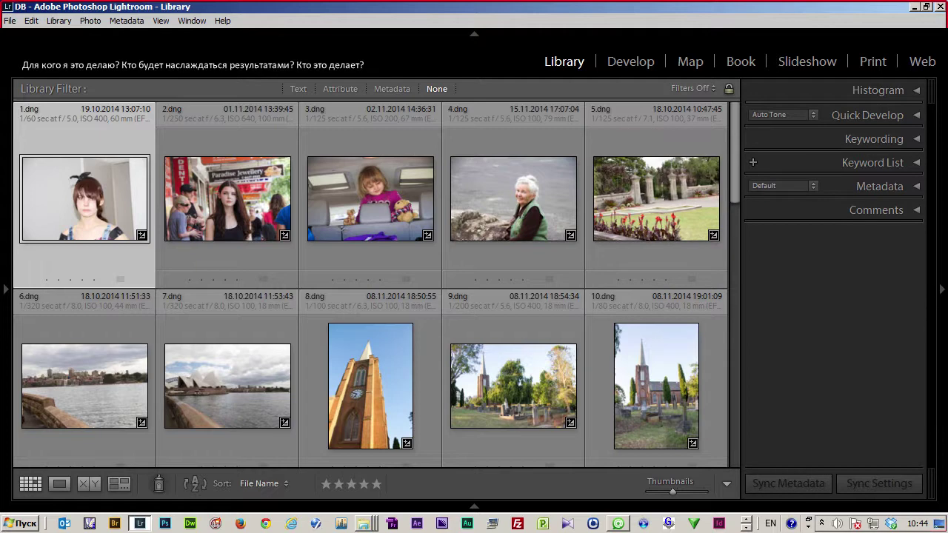
click(942, 289)
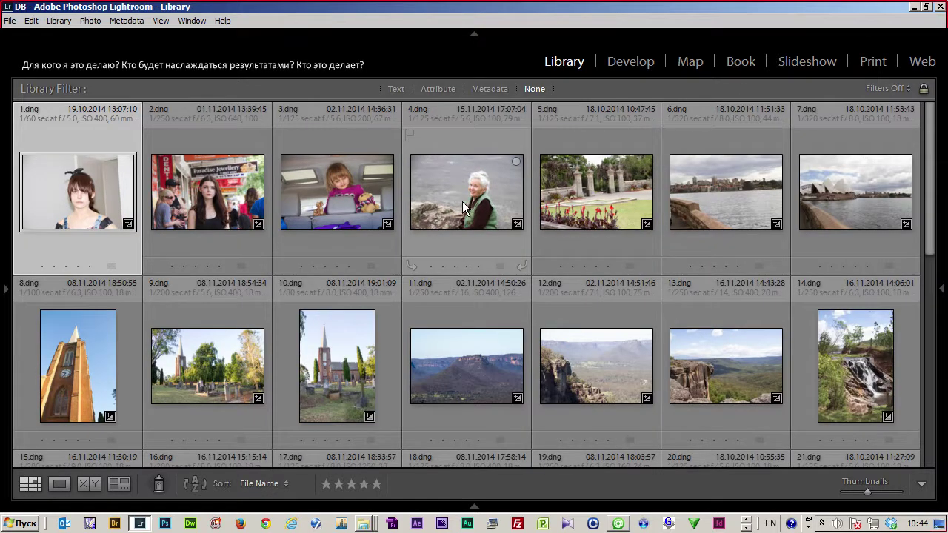
shift+click(471, 205)
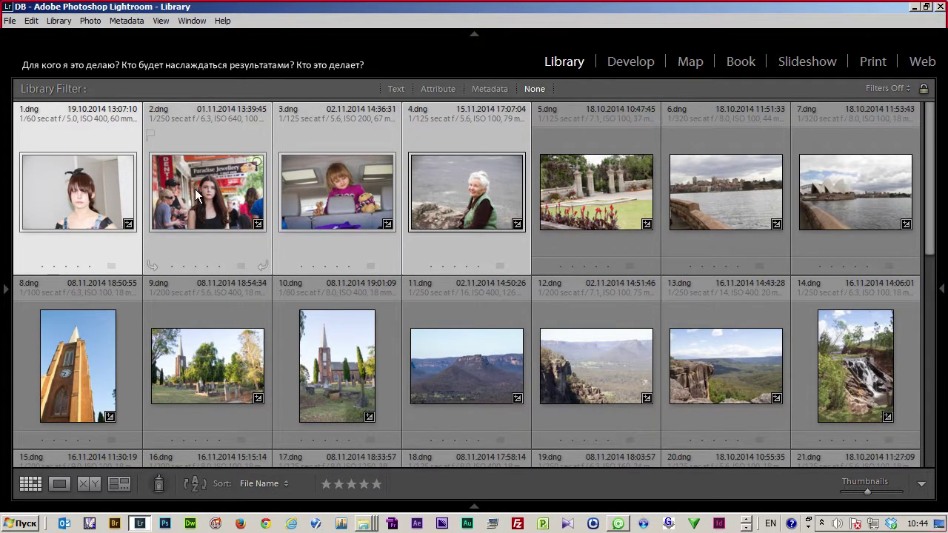
click(595, 189)
click(75, 194)
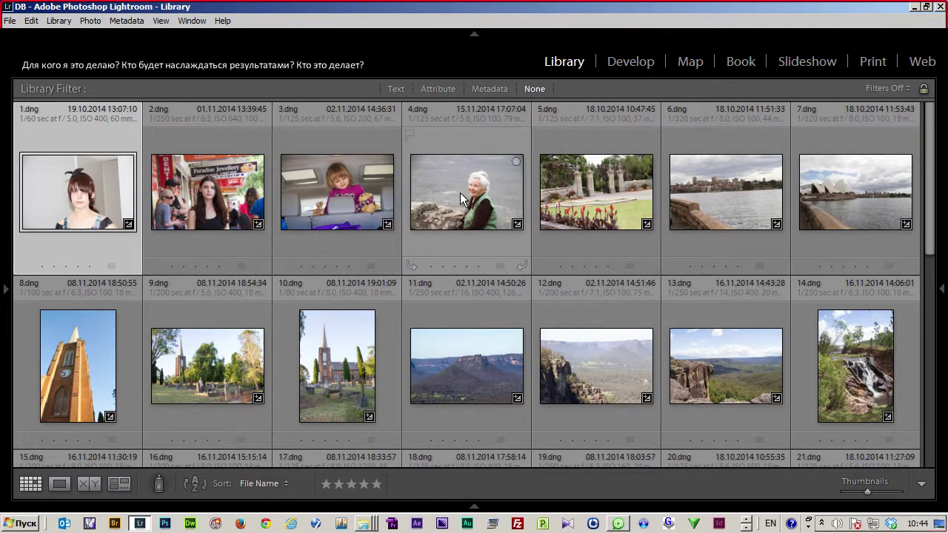
mouse_move(467, 193)
shift+click(479, 206)
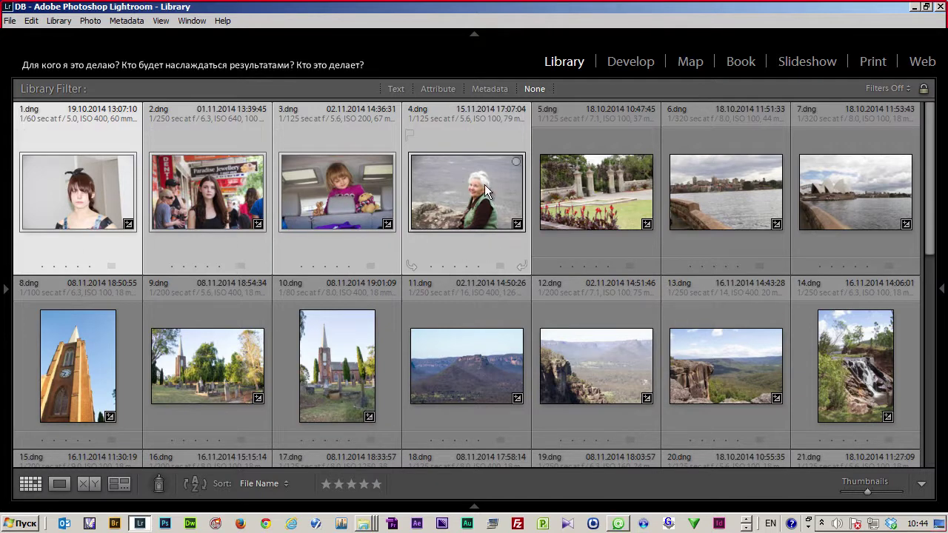
Step: Give photos 1.dng–4.dng a Red colour label
click(502, 267)
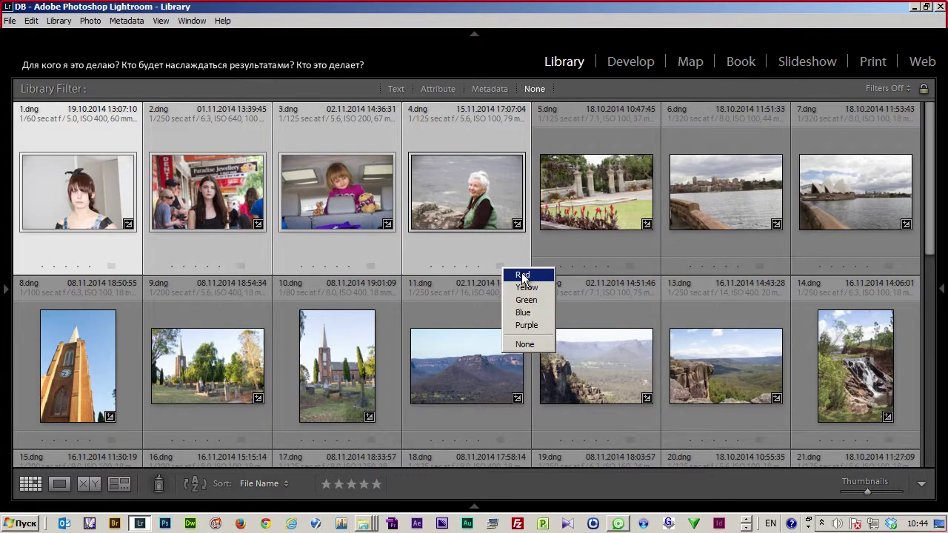
click(521, 275)
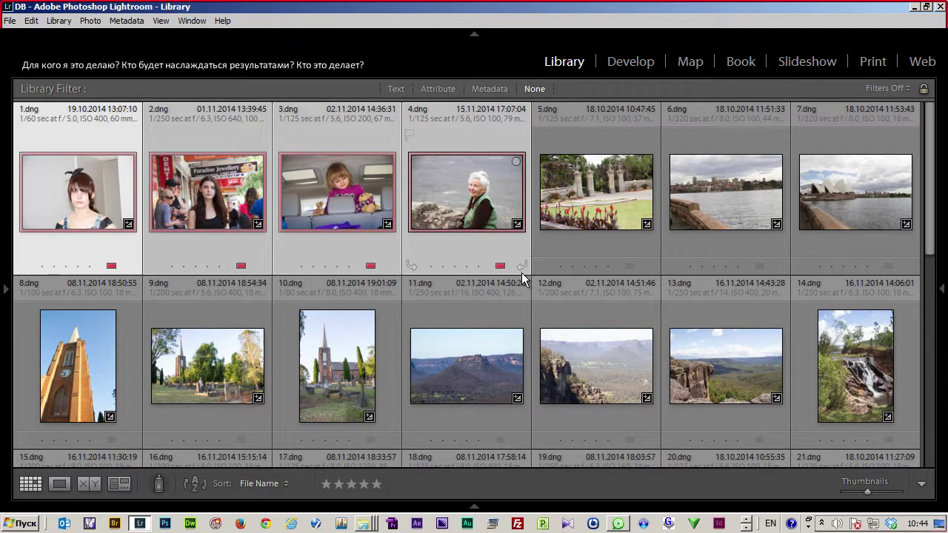
click(609, 192)
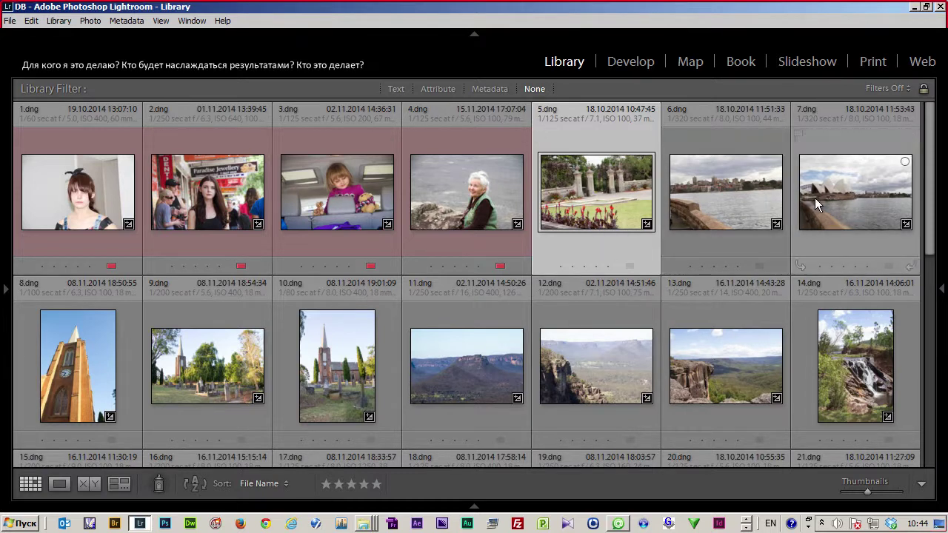
Step: Give photos 5.dng–10.dng a Yellow colour label
shift+click(377, 383)
click(634, 265)
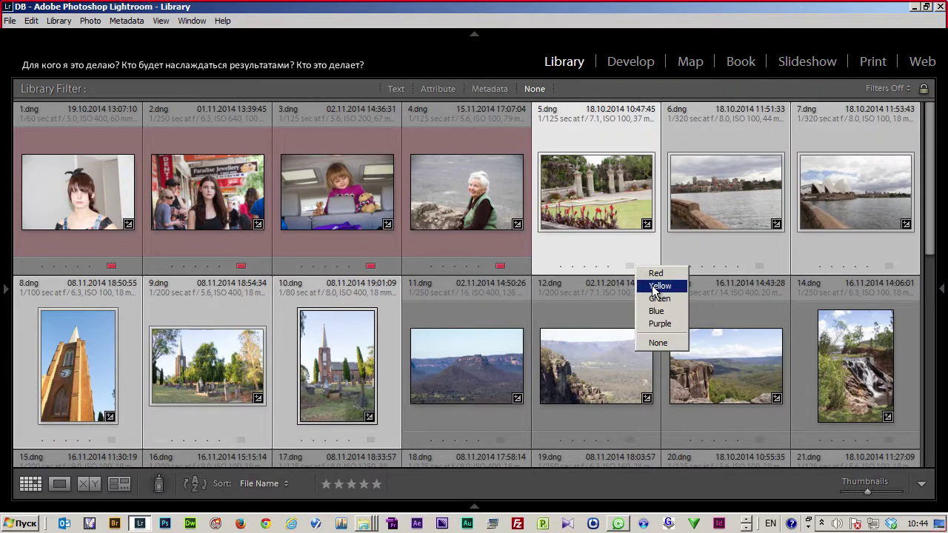
click(654, 288)
Step: Give photos 11.dng–22.dng a Green colour label
click(464, 369)
scroll(646, 377, down, 1)
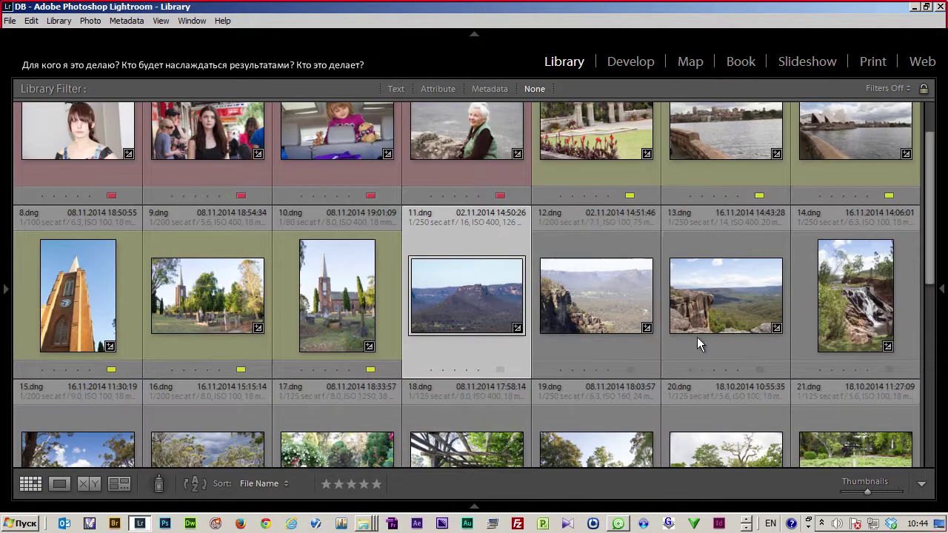
scroll(784, 315, down, 1)
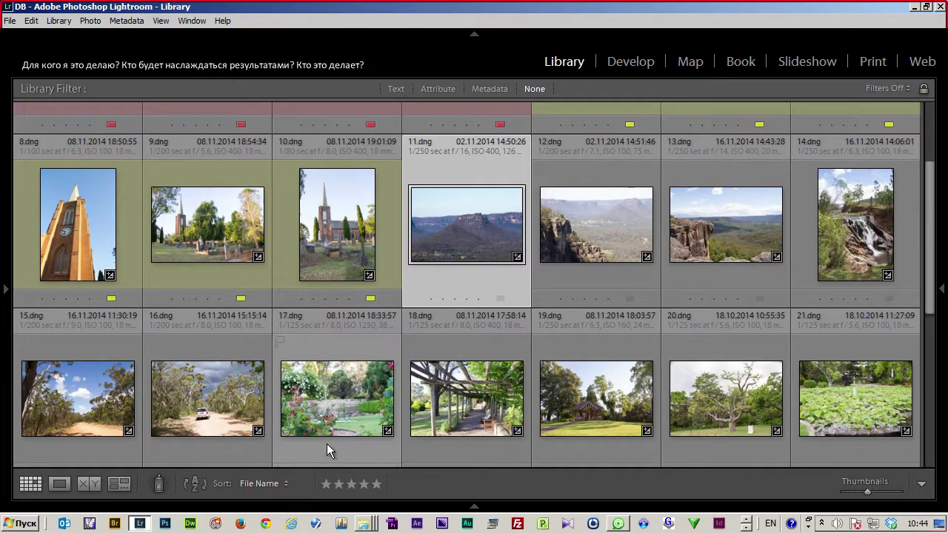
shift+click(250, 443)
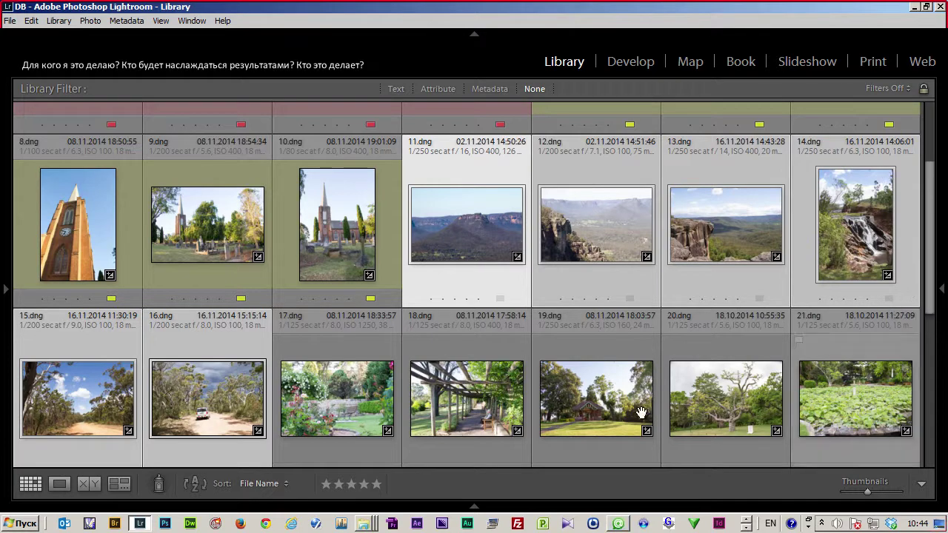
scroll(625, 425, down, 1)
scroll(623, 423, down, 1)
scroll(605, 377, down, 1)
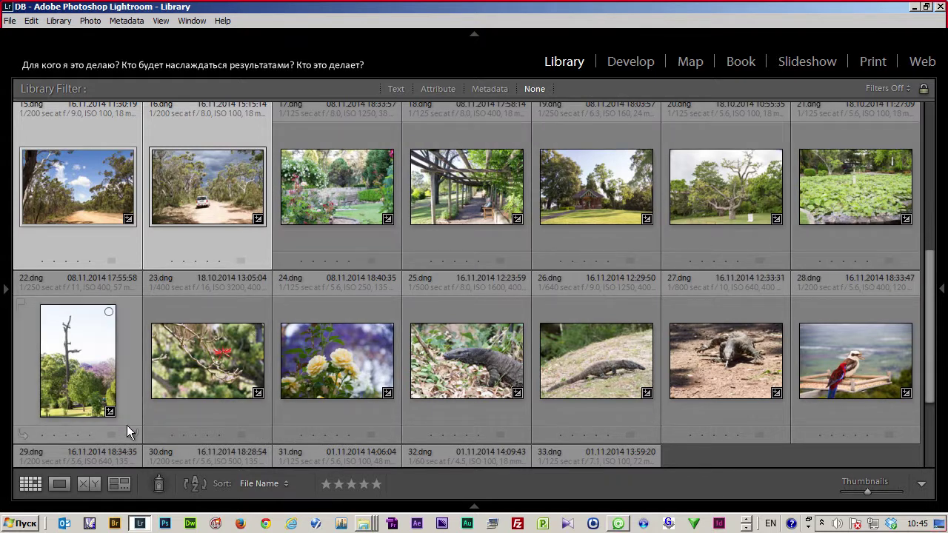
click(139, 398)
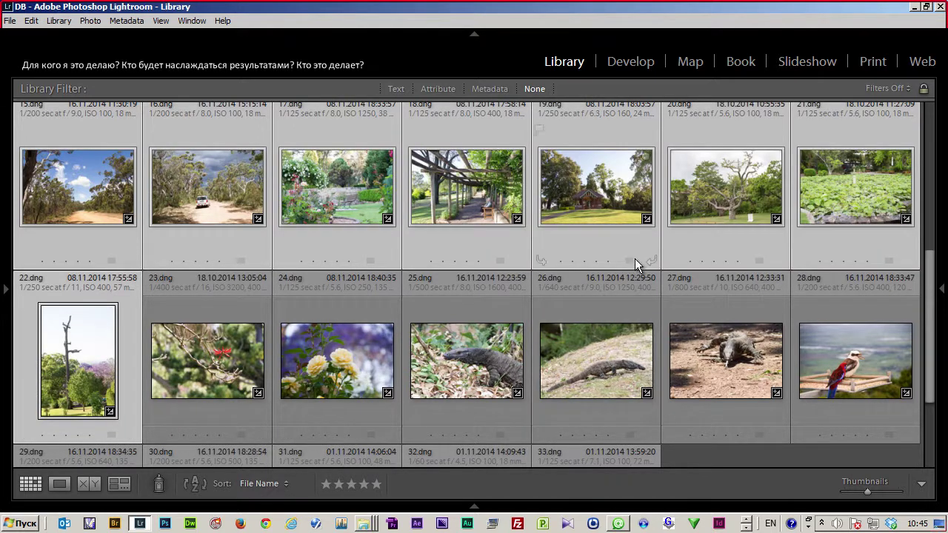
mouse_move(207, 192)
click(242, 260)
click(274, 289)
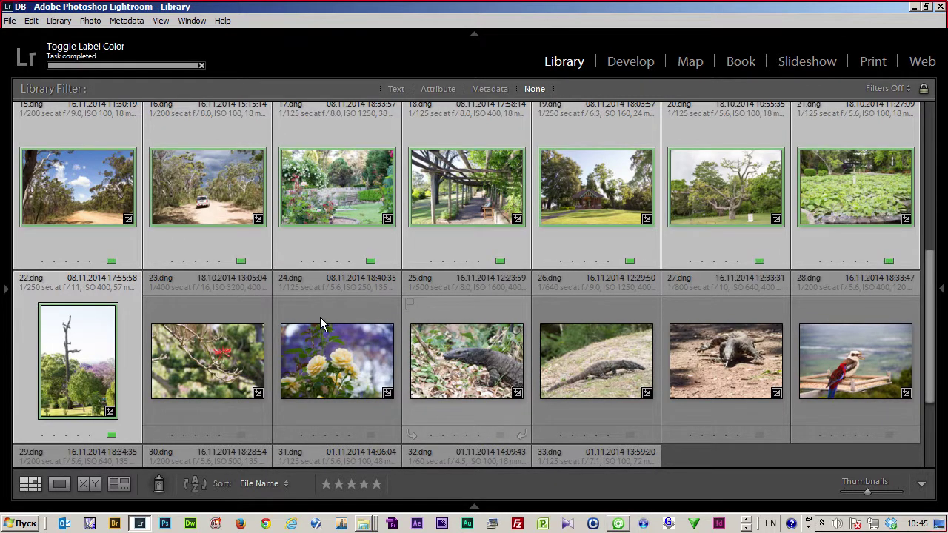
Step: Select photos 23.dng through 27.dng
click(252, 363)
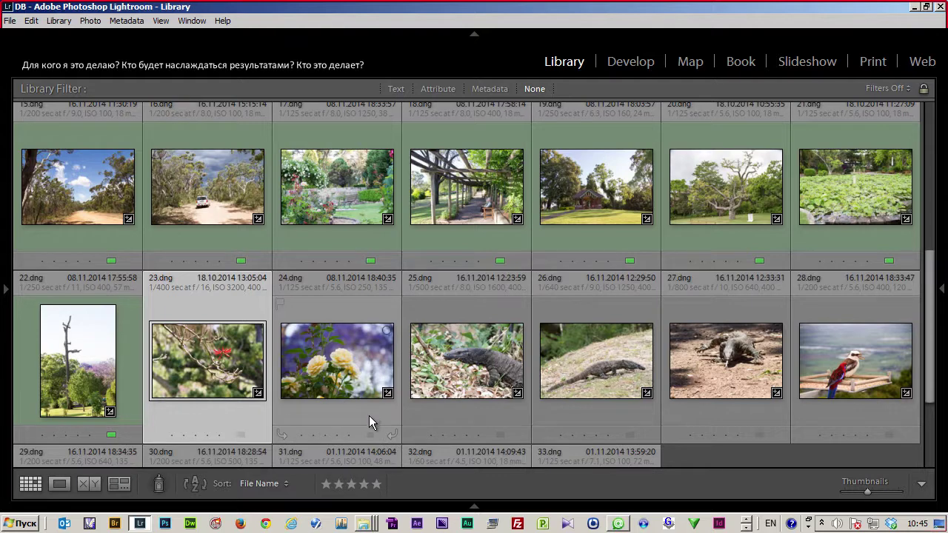
shift+click(728, 415)
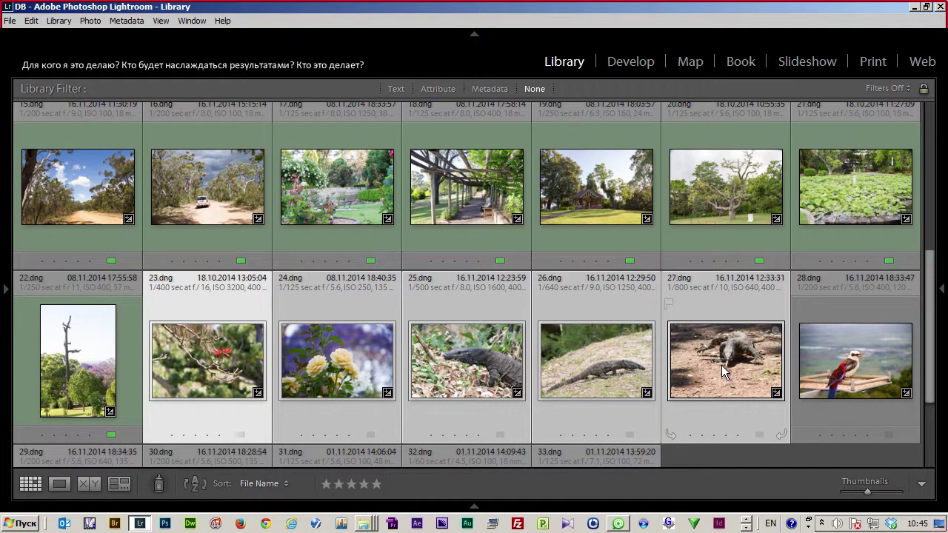
scroll(721, 365, down, 1)
Step: Label photos 23.dng through 30.dng Blue
click(765, 361)
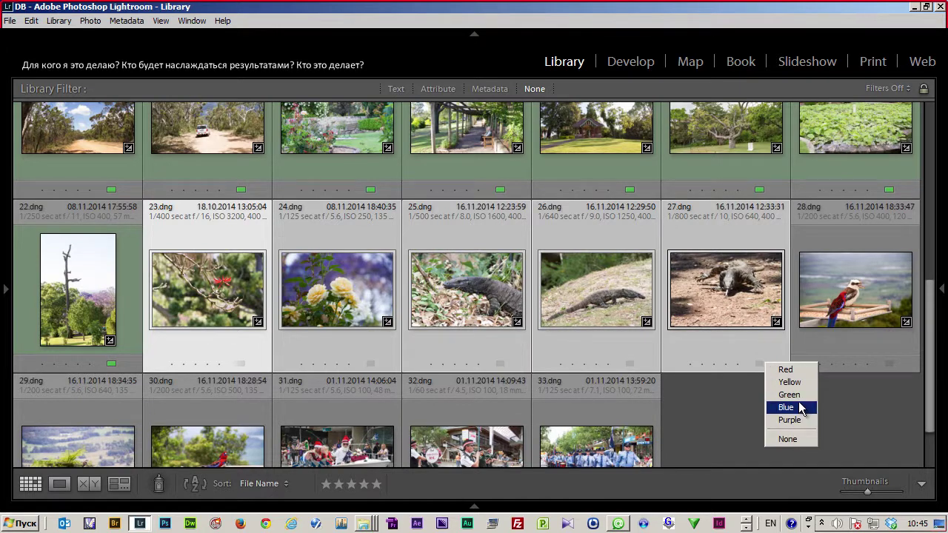
click(787, 407)
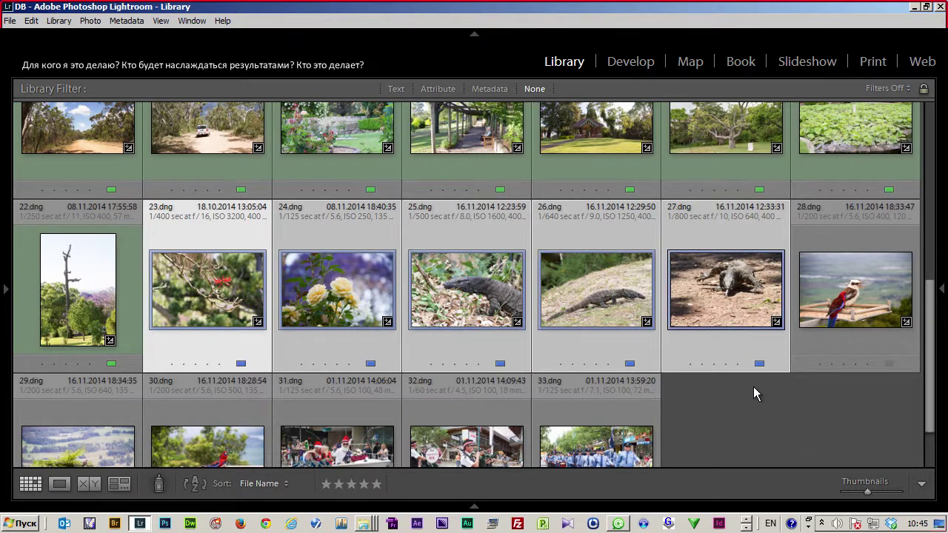
click(847, 348)
scroll(741, 311, down, 1)
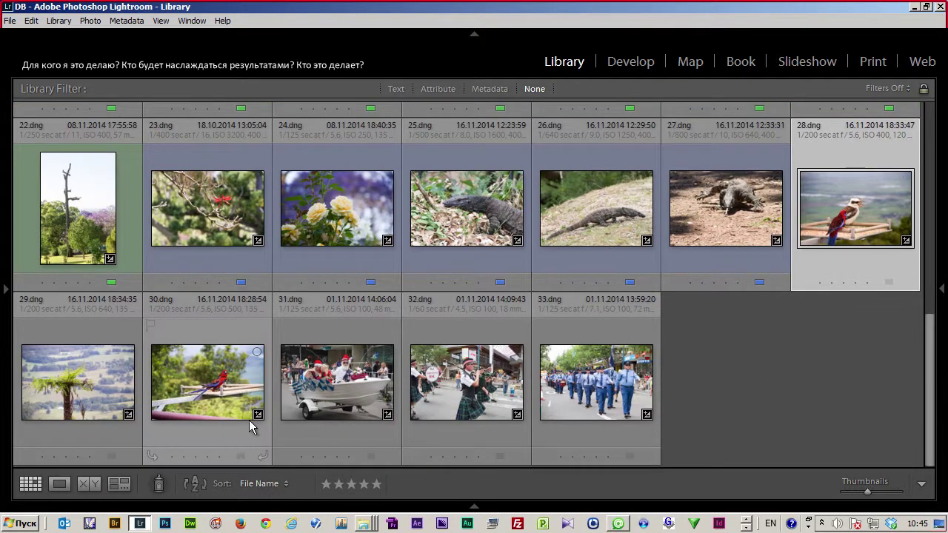
shift+click(246, 436)
click(243, 451)
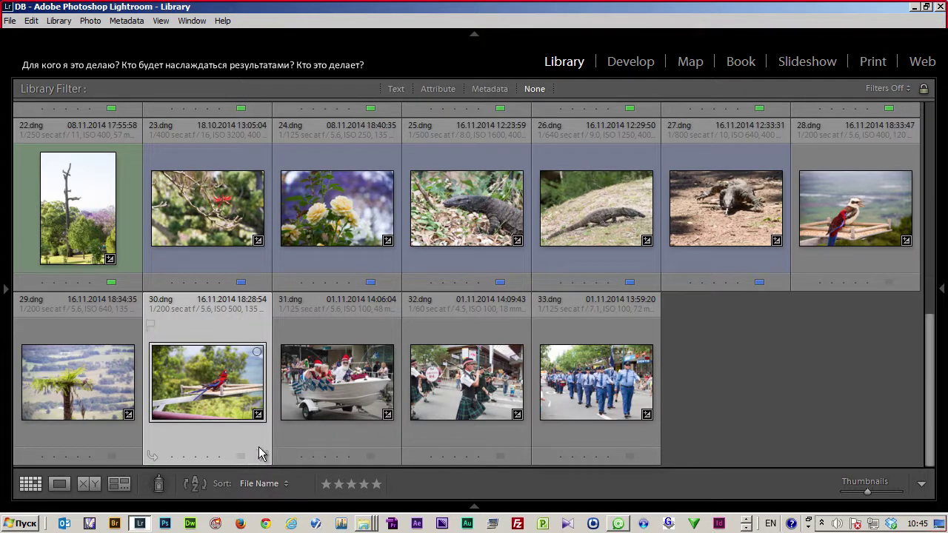
ctrl+click(120, 437)
ctrl+click(864, 250)
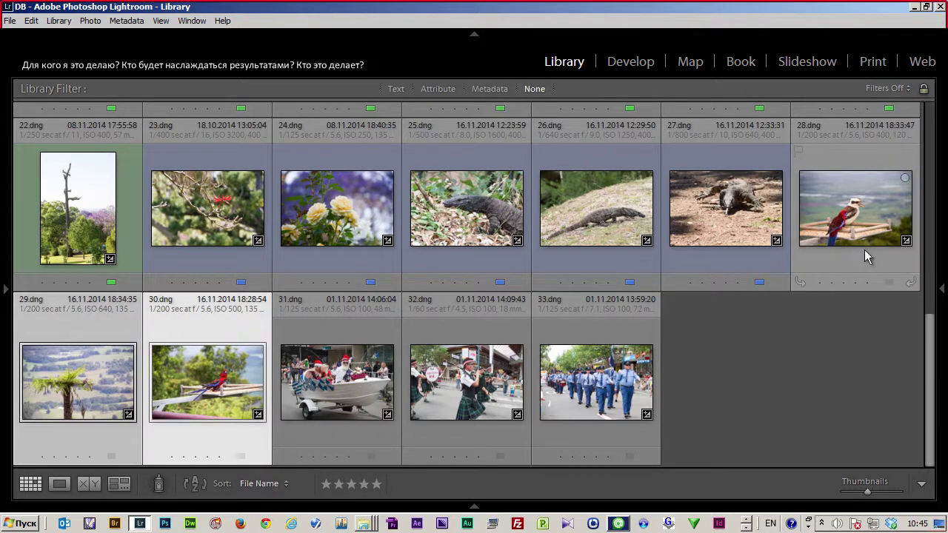
click(900, 283)
click(923, 328)
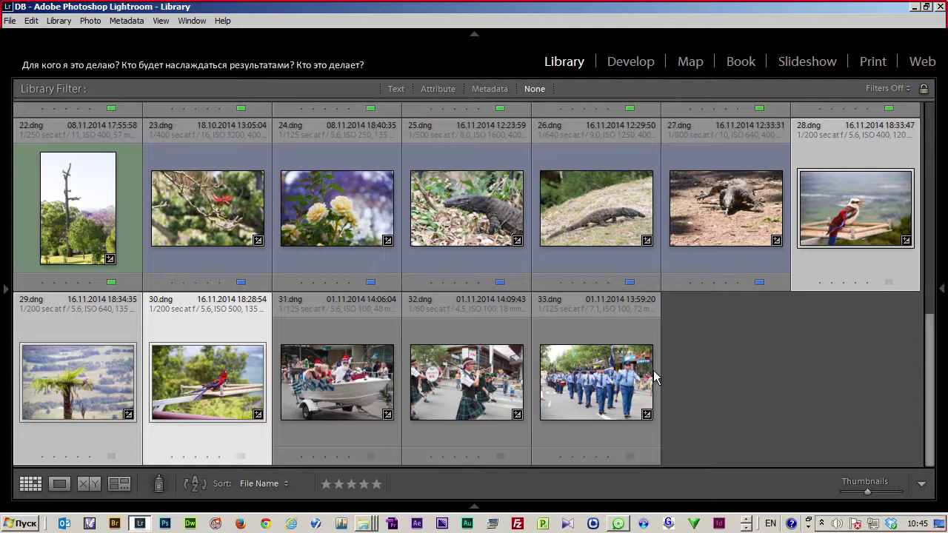
Step: Label the parade photos 31.dng–33.dng Purple
click(344, 400)
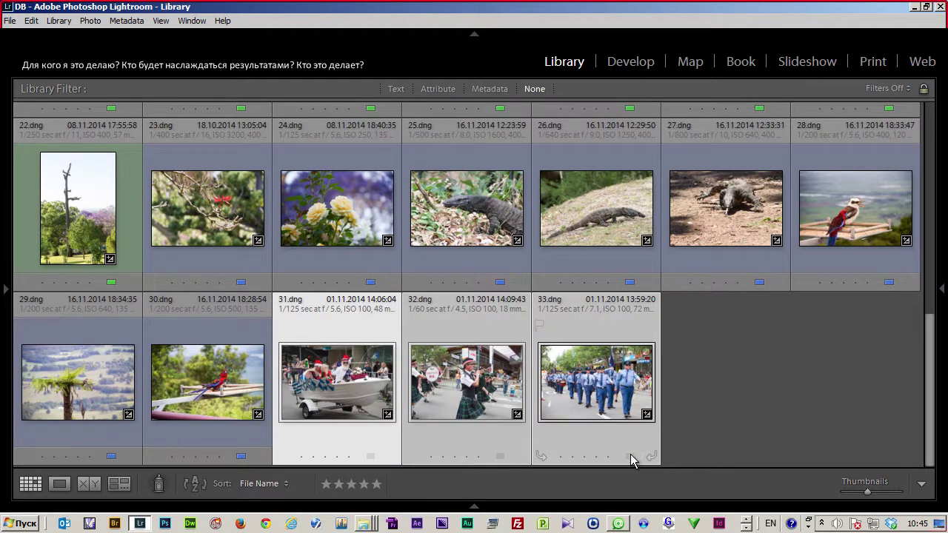
click(629, 456)
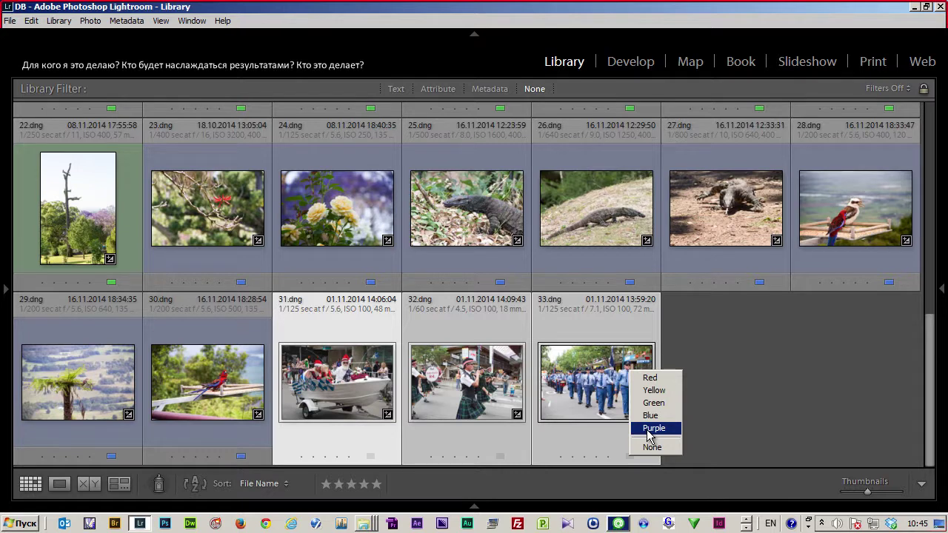
click(652, 428)
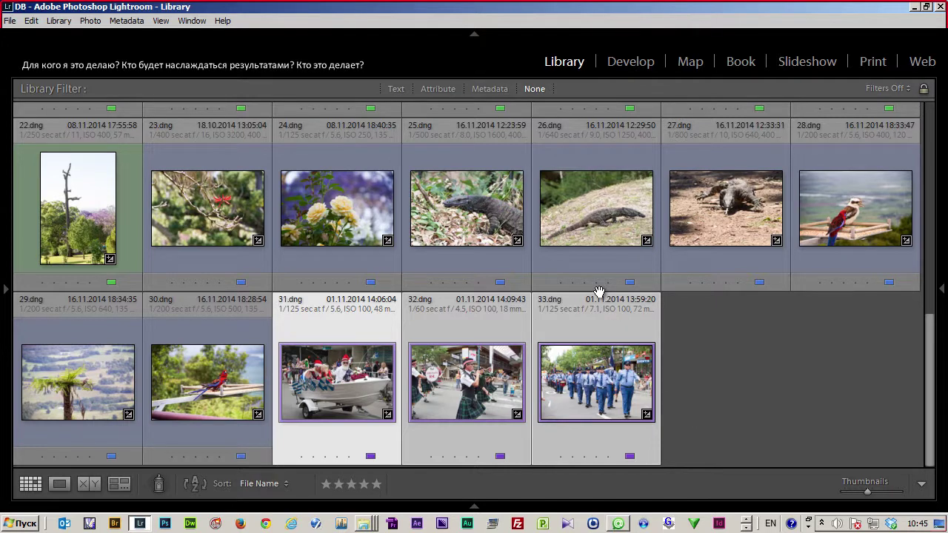
Step: Scroll back to the top of the grid and select 1.dng
mouse_move(595, 322)
scroll(611, 302, up, 3)
scroll(611, 302, down, 2)
scroll(612, 302, down, 2)
scroll(610, 302, up, 3)
scroll(610, 303, up, 2)
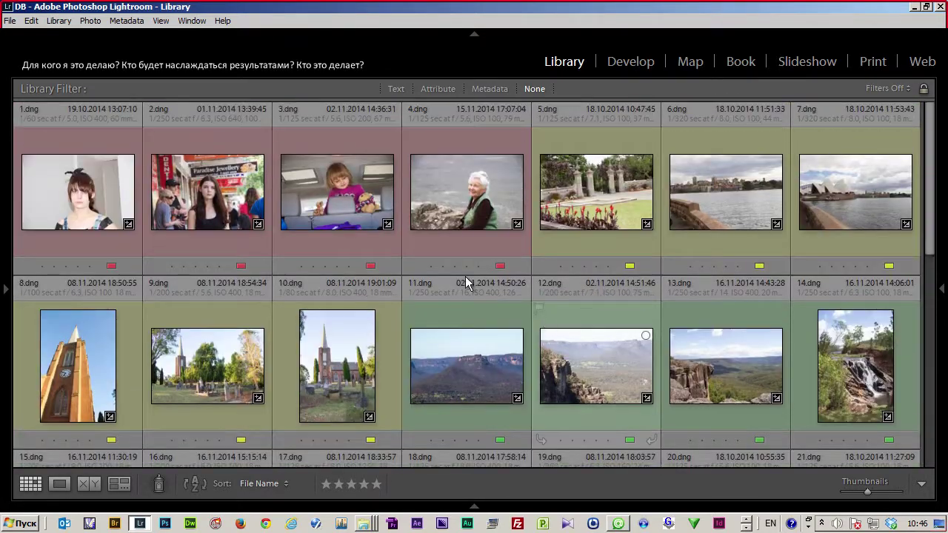
click(114, 244)
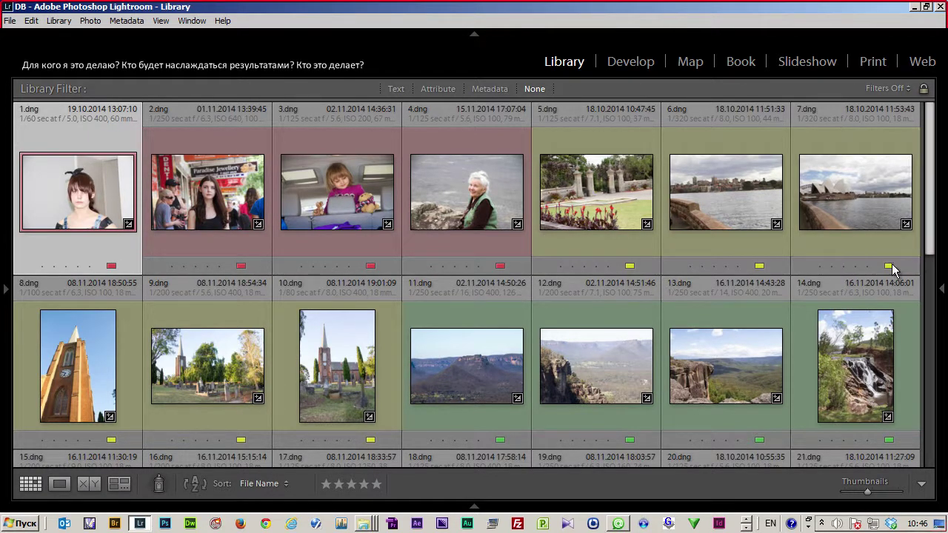
Step: Show the Attribute criteria (flag, rating, colour, kind) in the Library Filter bar
click(930, 271)
scroll(913, 284, up, 5)
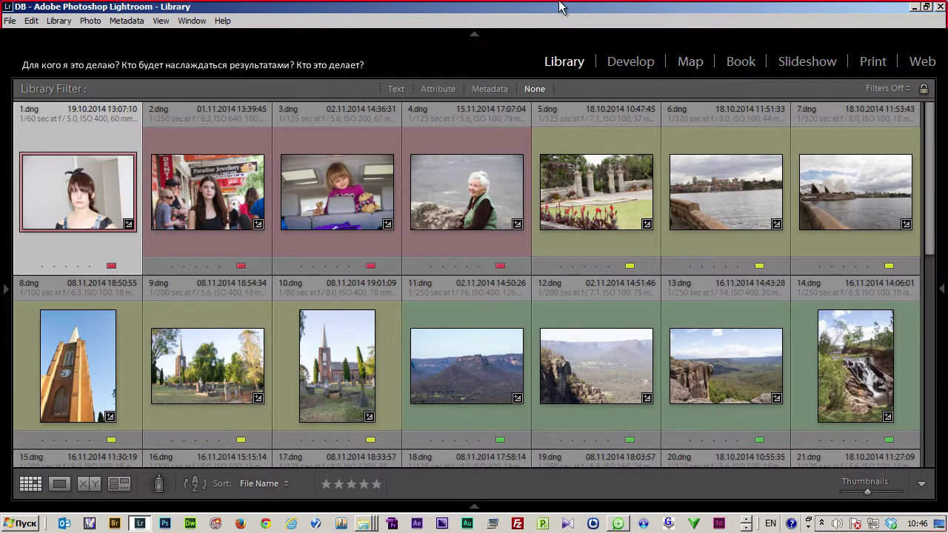
click(440, 88)
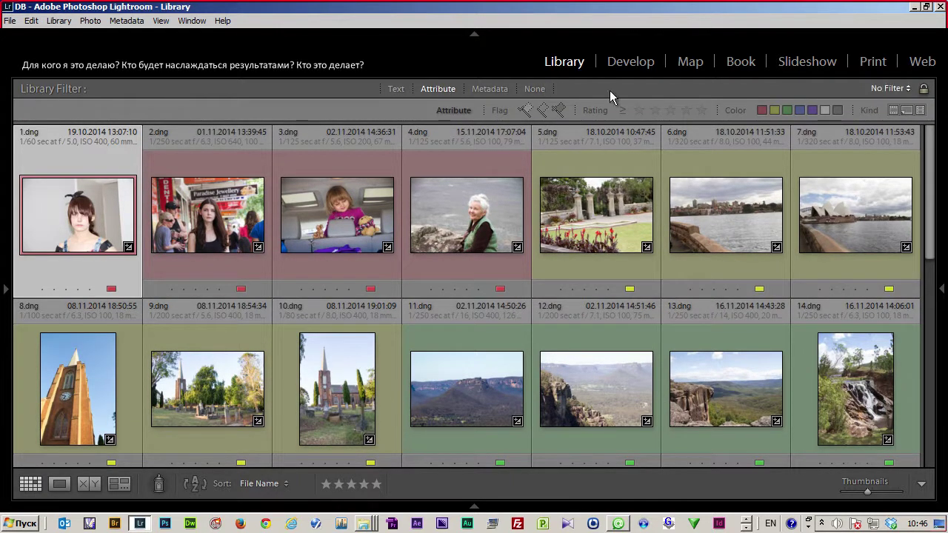
click(165, 21)
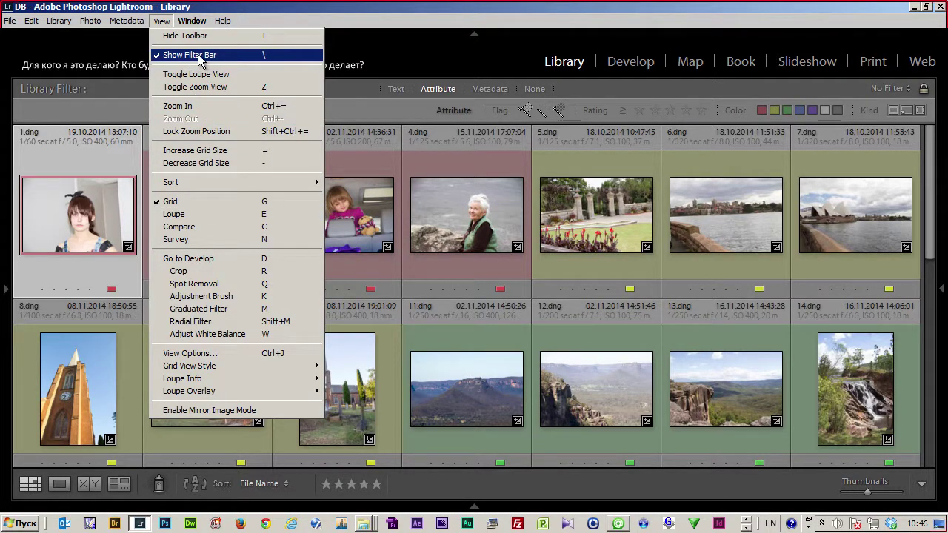
Step: Hide the Library Filter bar and restore it with the backslash key
click(248, 58)
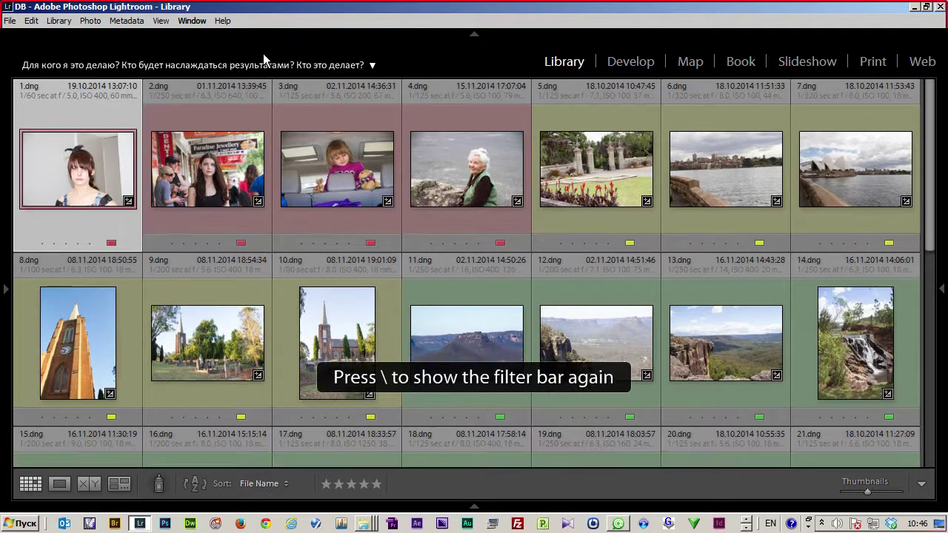
key(backslash)
key(backslash)
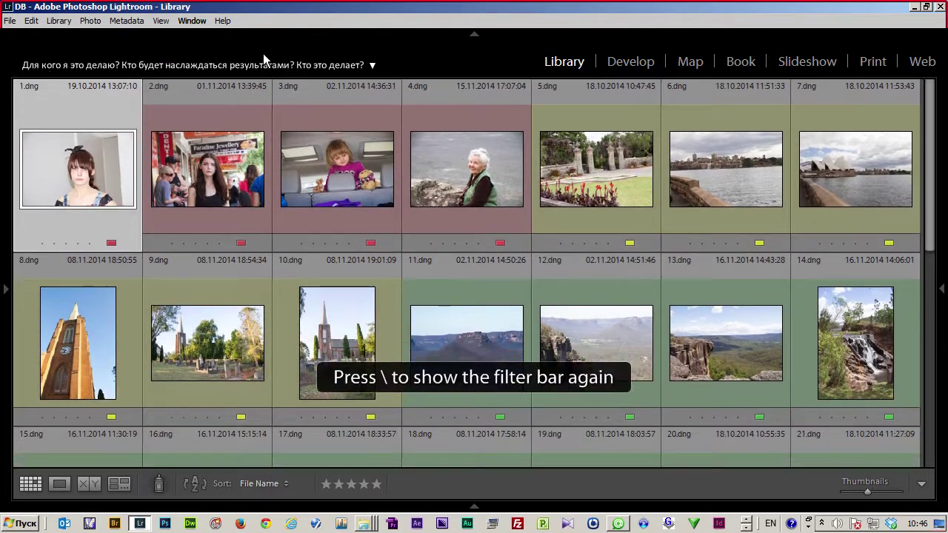
key(backslash)
Step: Change the grid cell info lines and hide then restore the bottom toolbar
key(j)
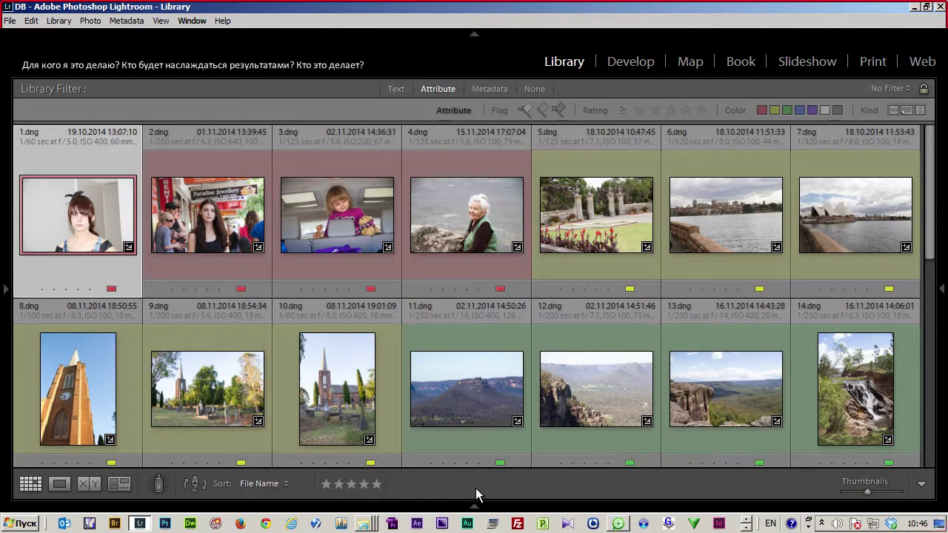
key(t)
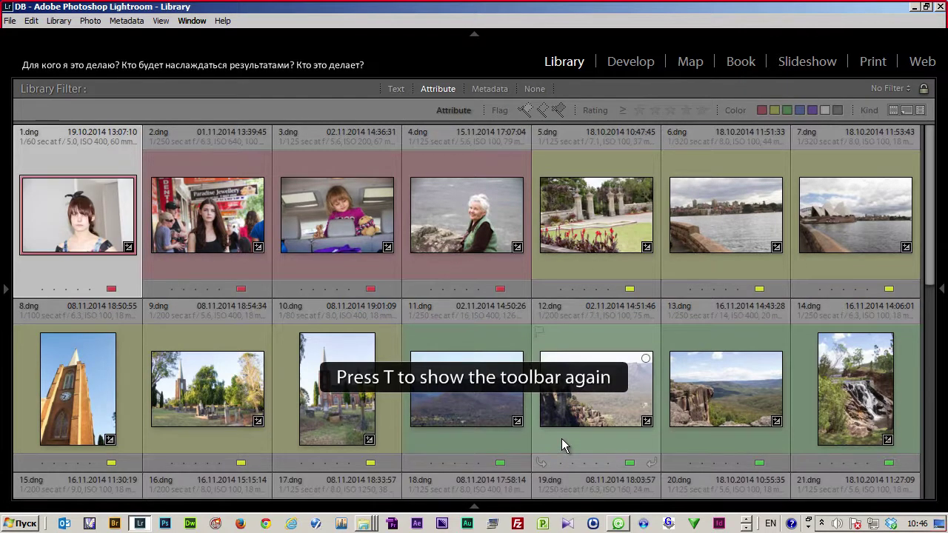
key(t)
key(t)
key(t)
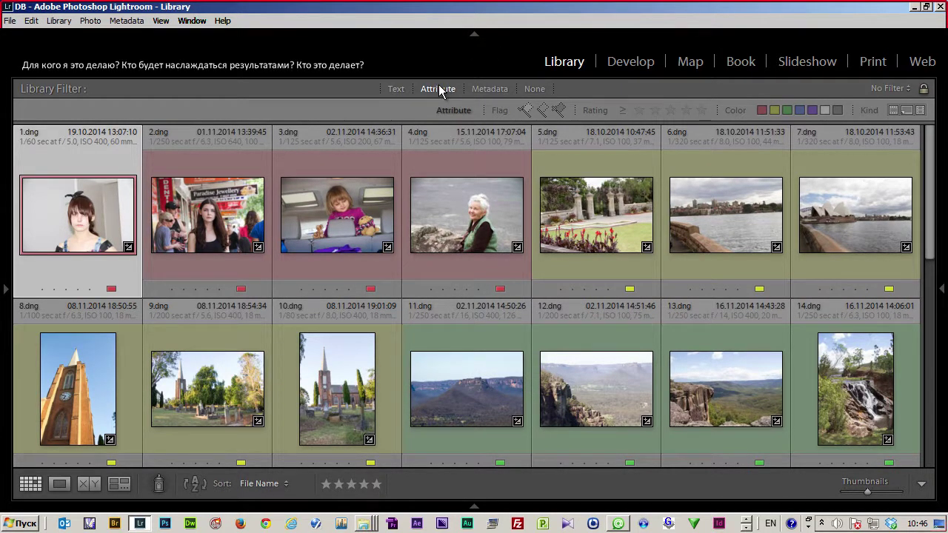
Step: Filter the grid to only the Red-labelled photos using the red Color swatch
click(763, 111)
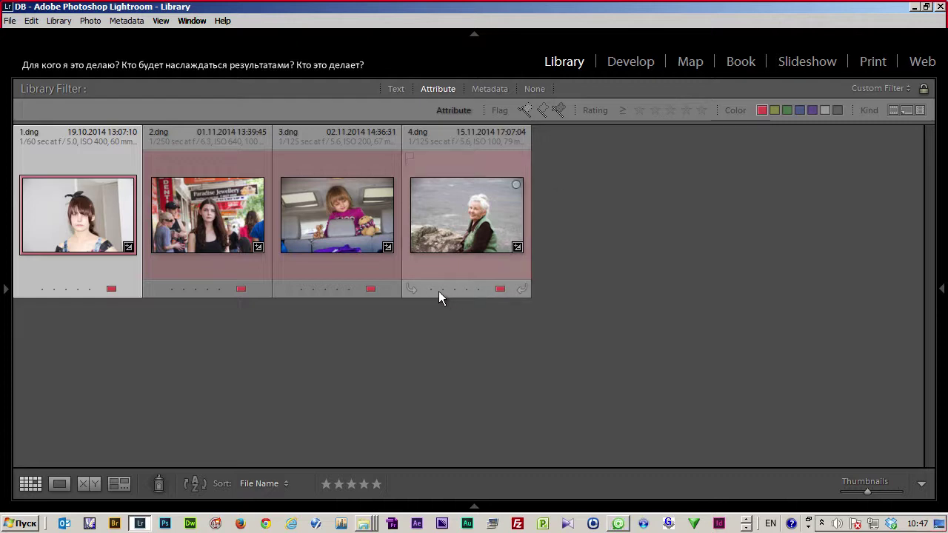
Step: Enlarge the thumbnails to four per row and give 2.dng a two-star rating
mouse_move(466, 215)
key(equal)
key(equal)
key(minus)
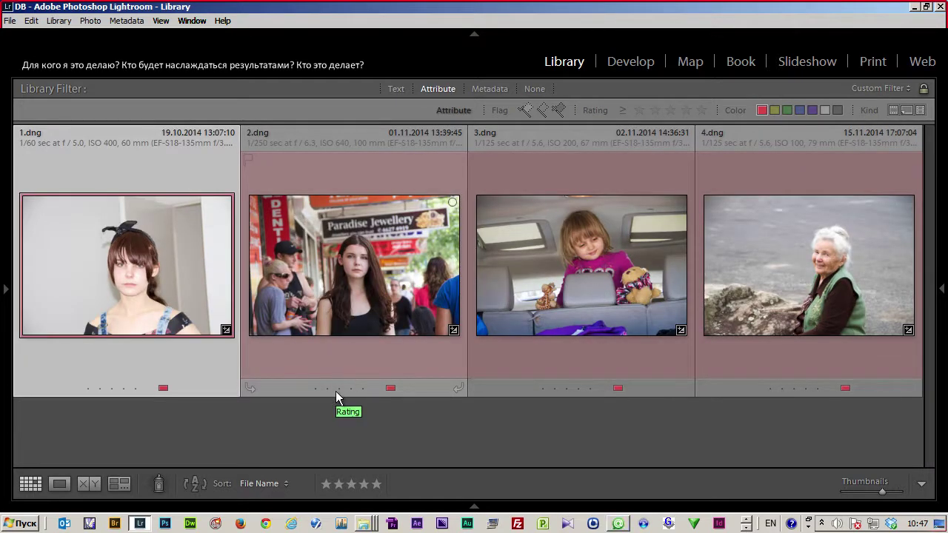
click(343, 368)
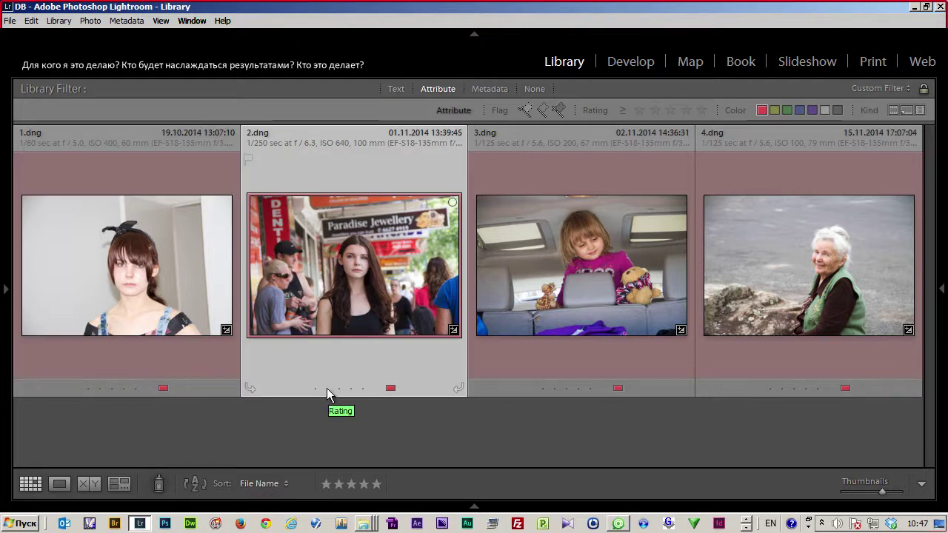
click(326, 389)
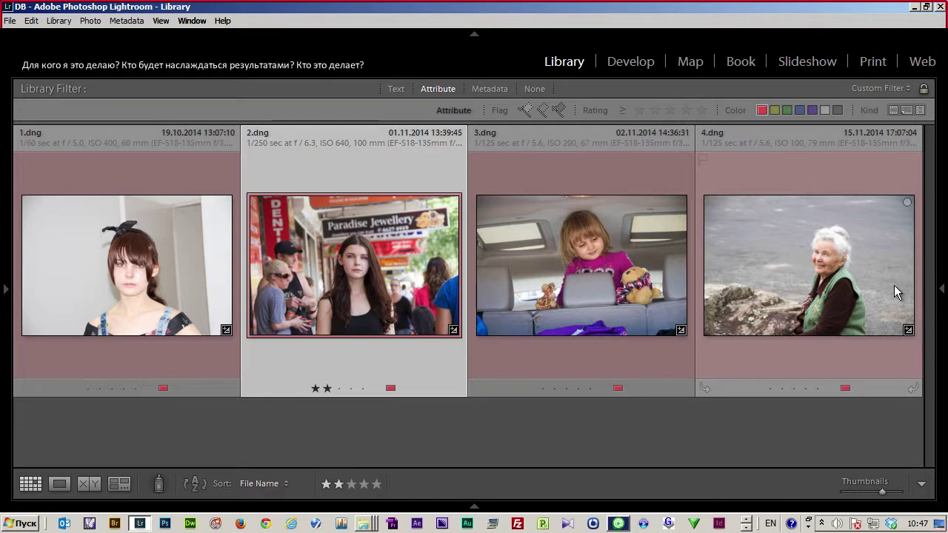
Step: Select 1.dng and 2.dng together
mouse_move(809, 266)
click(83, 254)
click(342, 261)
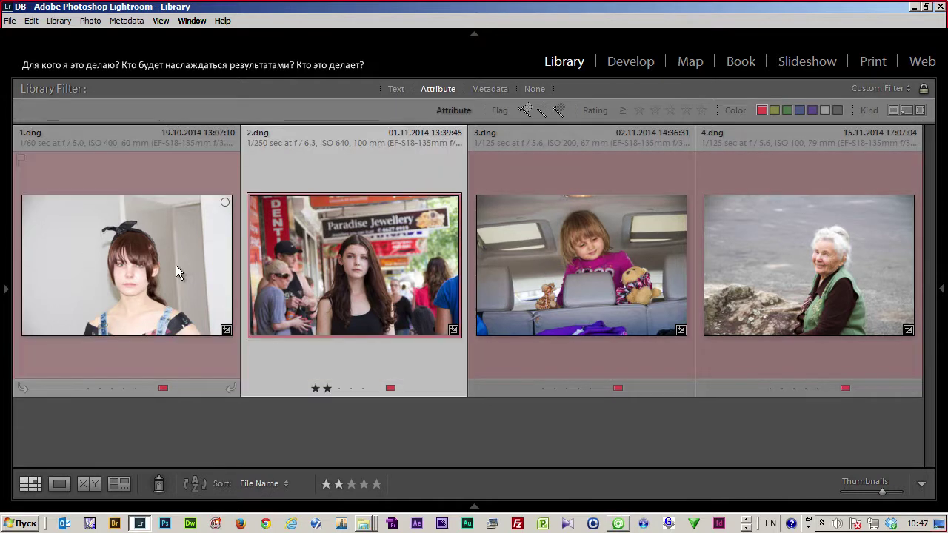
click(175, 265)
click(342, 265)
click(166, 268)
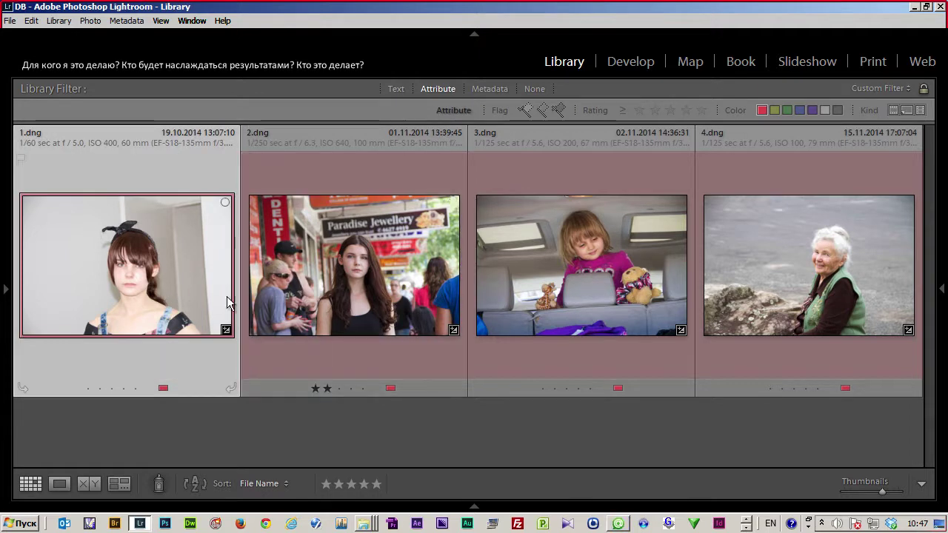
ctrl+click(363, 291)
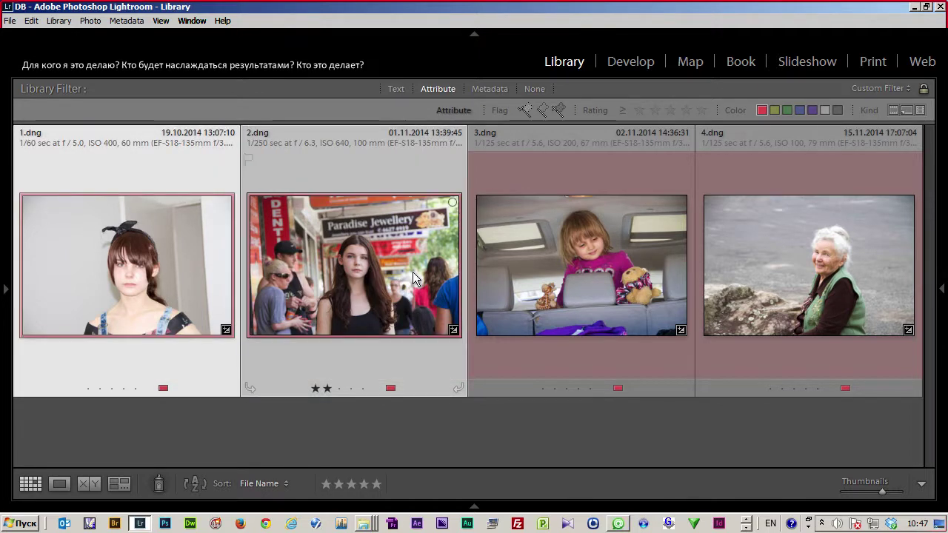
key(c)
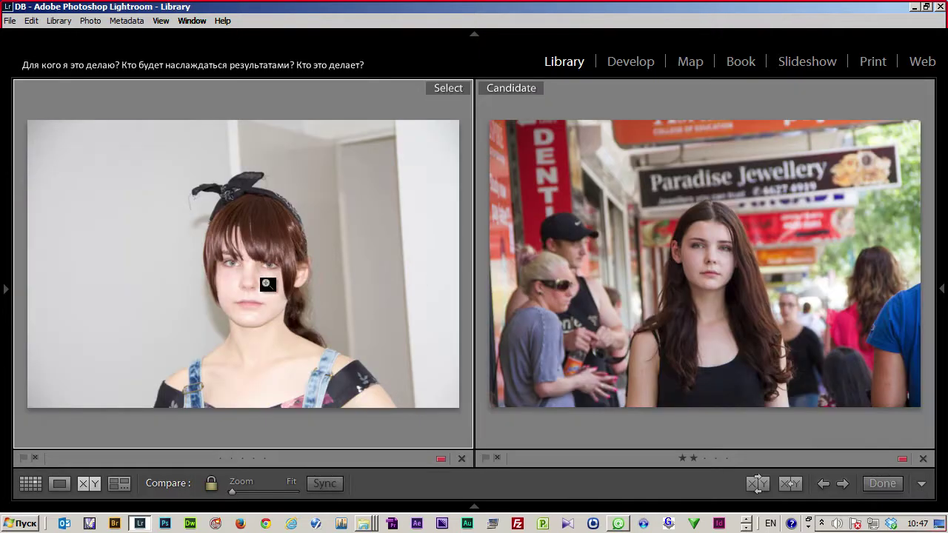
click(265, 268)
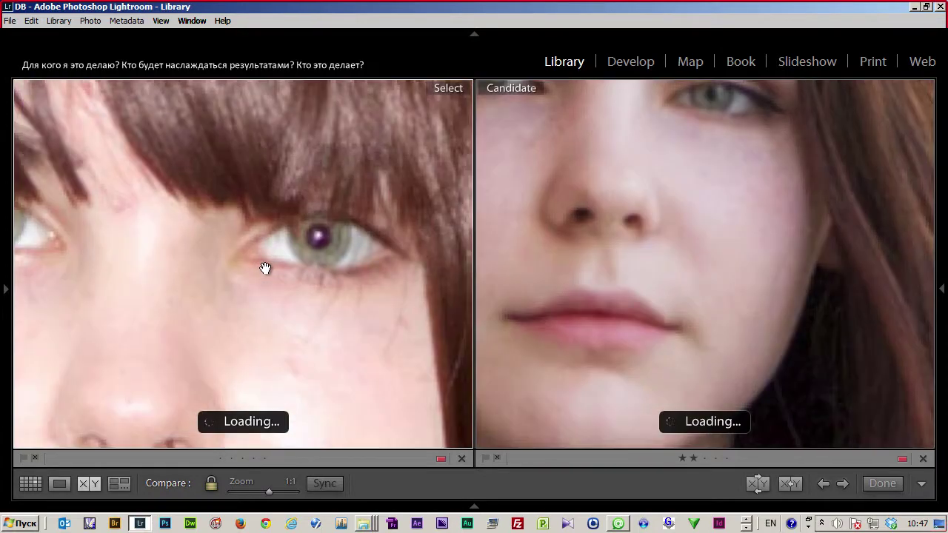
click(374, 239)
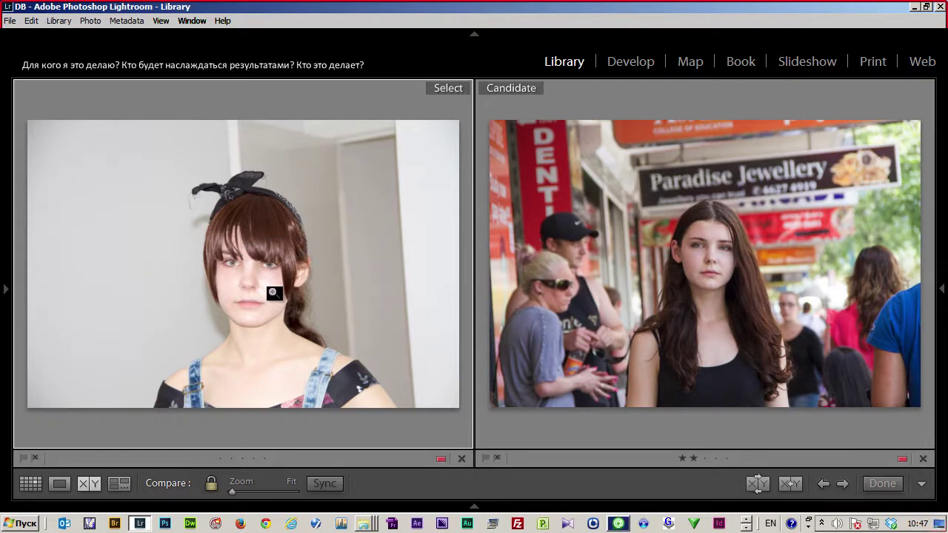
click(250, 256)
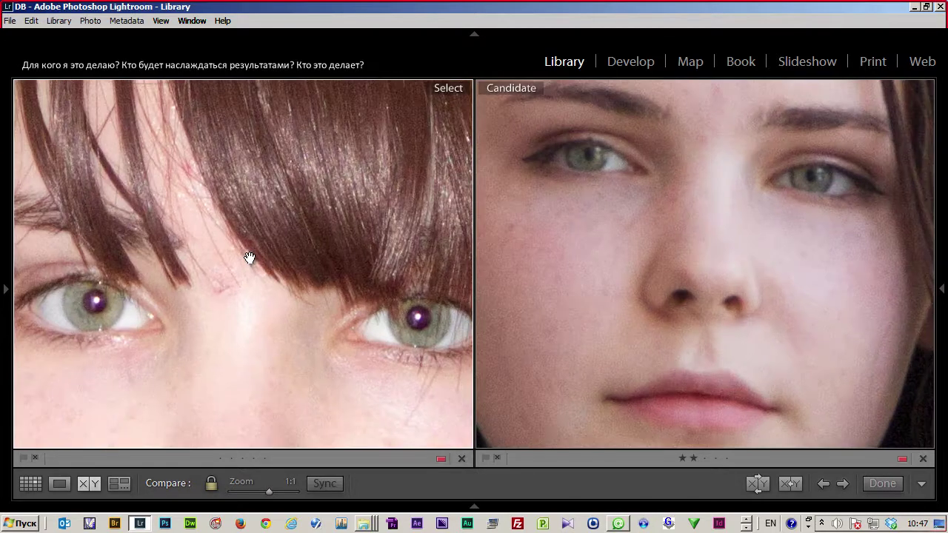
click(343, 321)
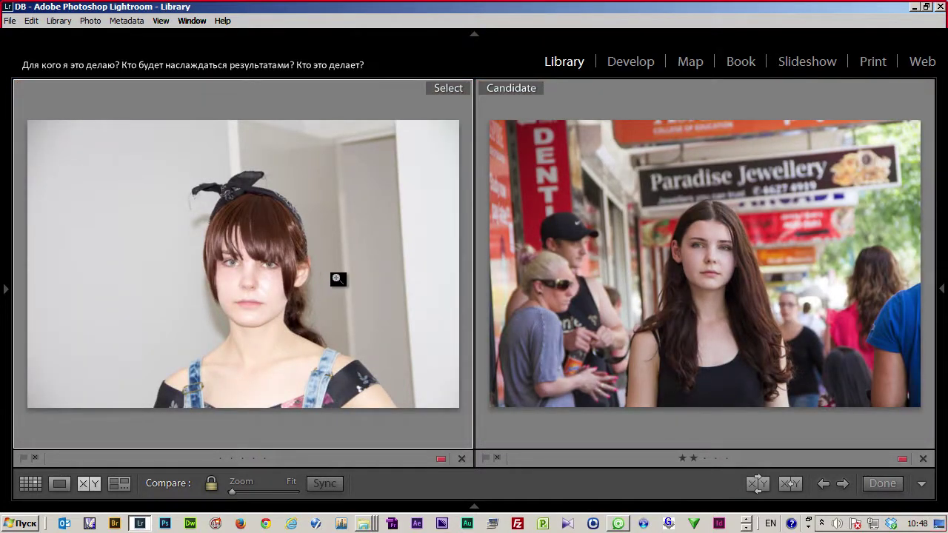
Step: Return to the grid and select the two-star photo 2.dng
key(g)
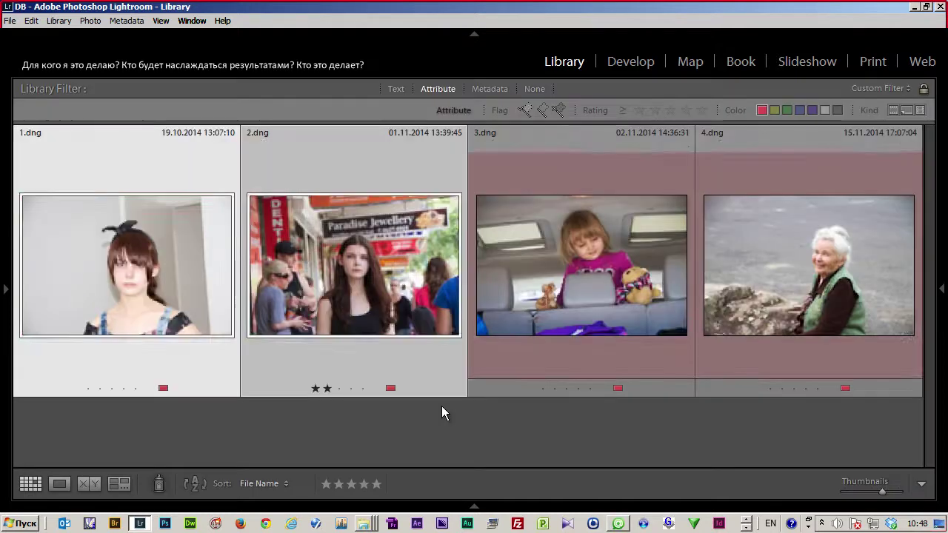
click(527, 306)
mouse_move(581, 265)
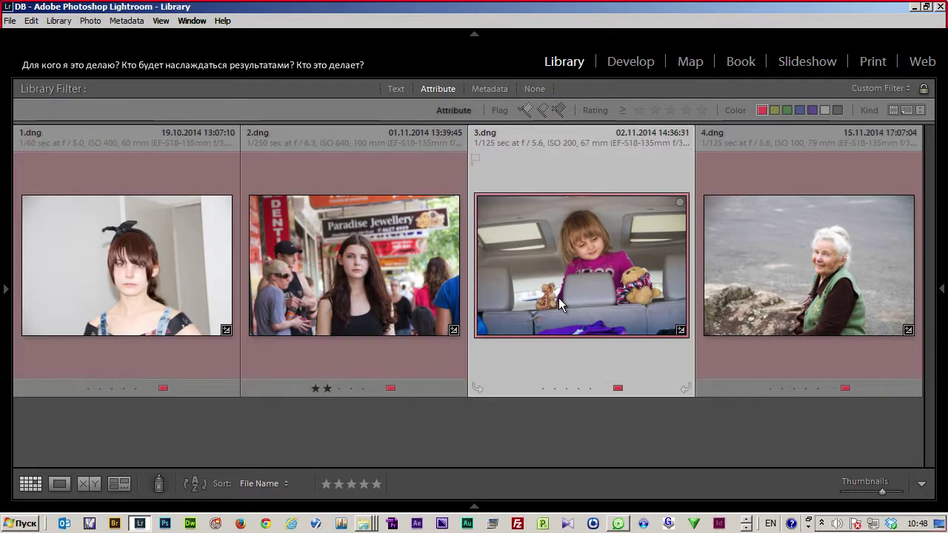
click(139, 258)
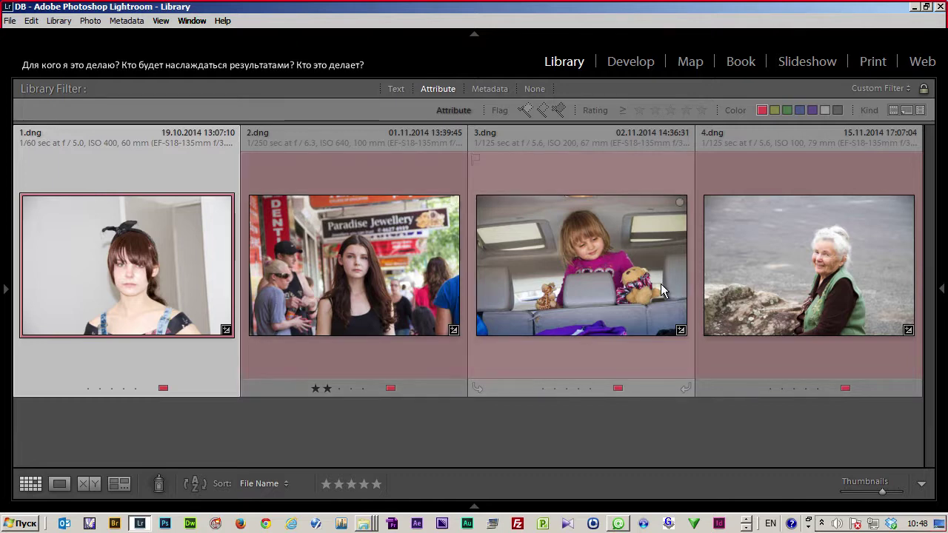
mouse_move(354, 265)
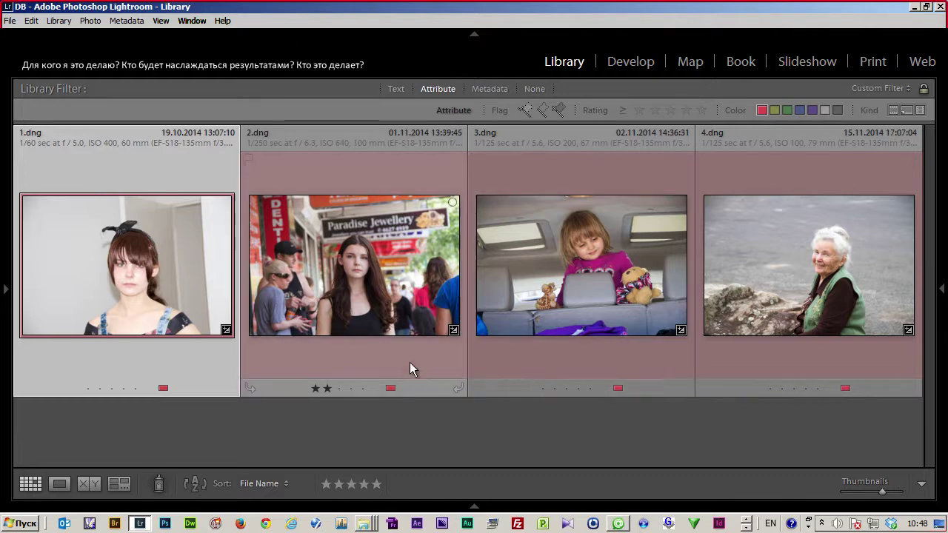
click(410, 362)
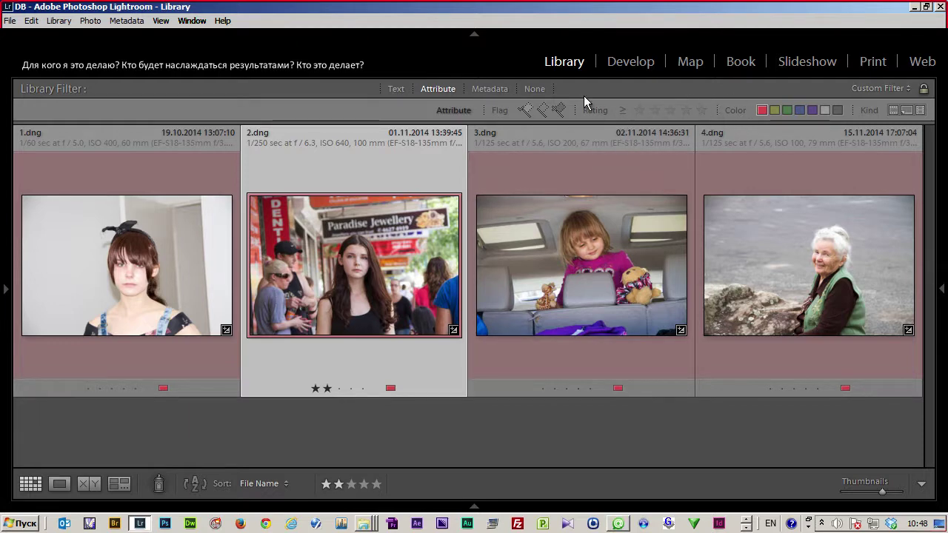
Step: Set the Library Filter to None and scroll through the full catalogue
click(535, 89)
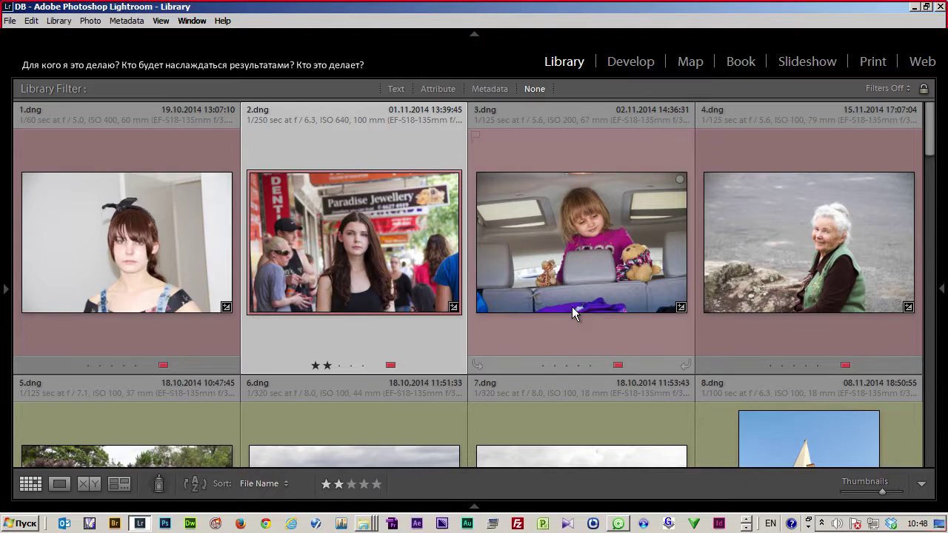
scroll(572, 307, down, 3)
scroll(575, 273, up, 5)
scroll(556, 189, down, 5)
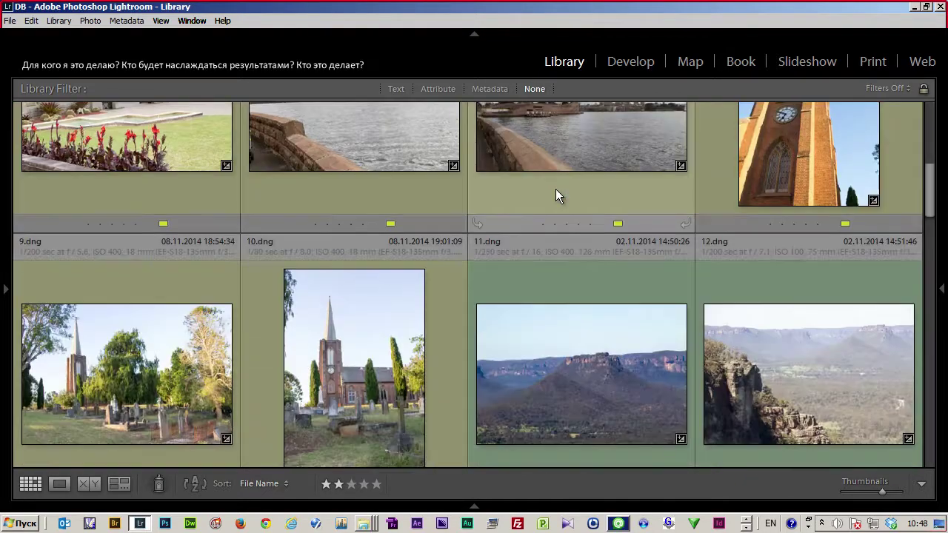
scroll(556, 189, up, 2)
scroll(556, 189, up, 1)
scroll(558, 190, down, 3)
scroll(558, 189, down, 3)
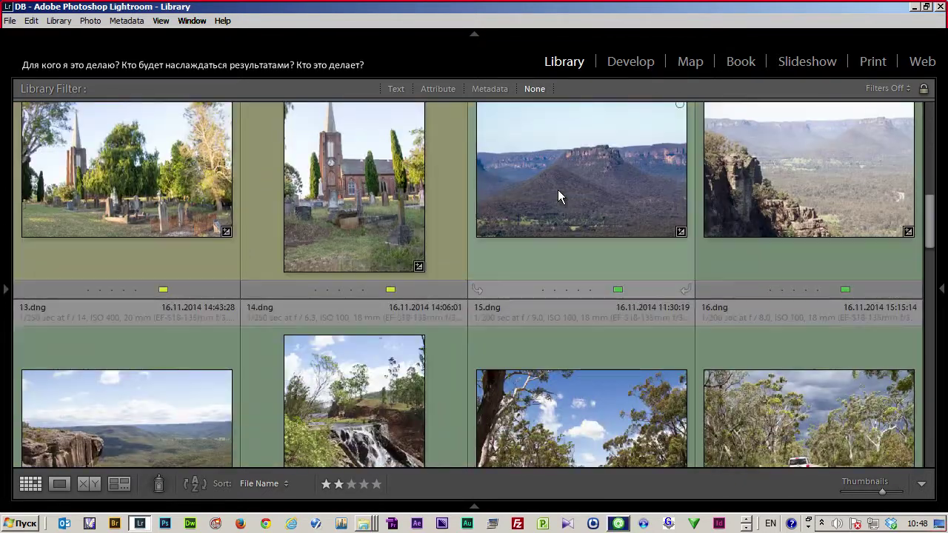
scroll(558, 190, down, 1)
scroll(558, 190, down, 2)
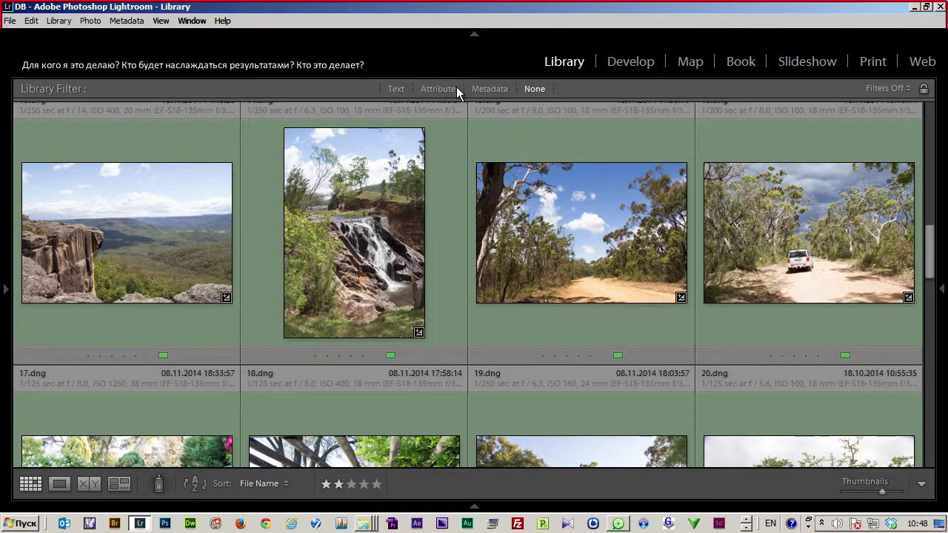
Step: Filter the grid to green-labelled photos instead of red, with smaller thumbnails
click(438, 88)
click(787, 110)
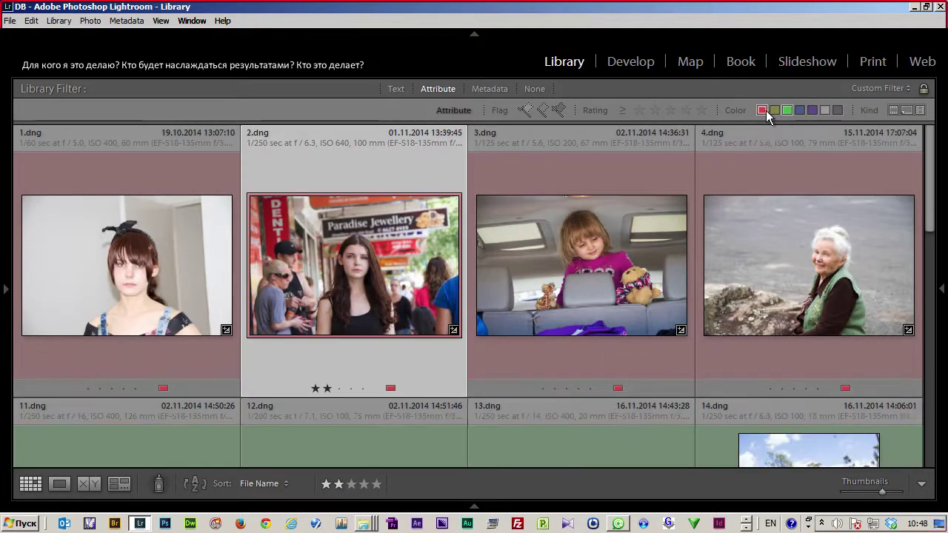
click(762, 110)
scroll(579, 315, down, 1)
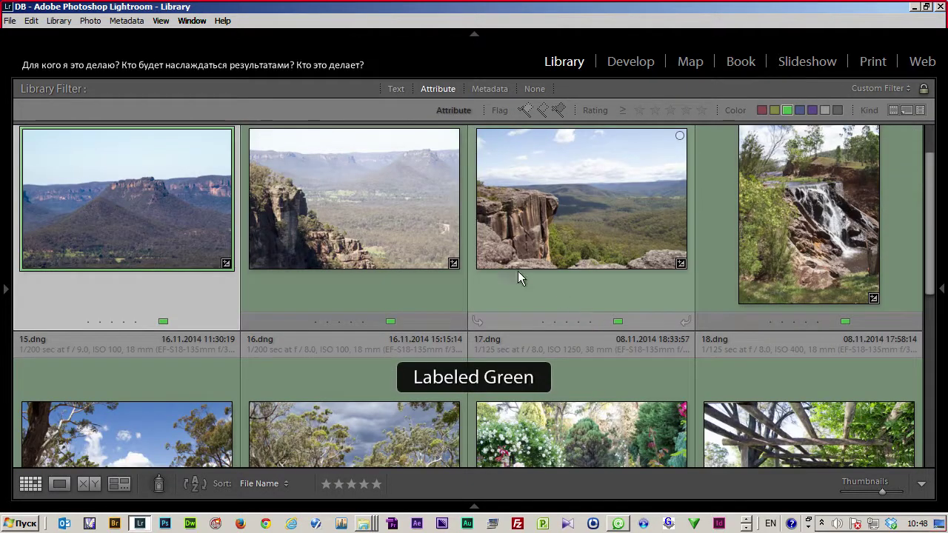
key(minus)
key(minus)
key(equal)
key(minus)
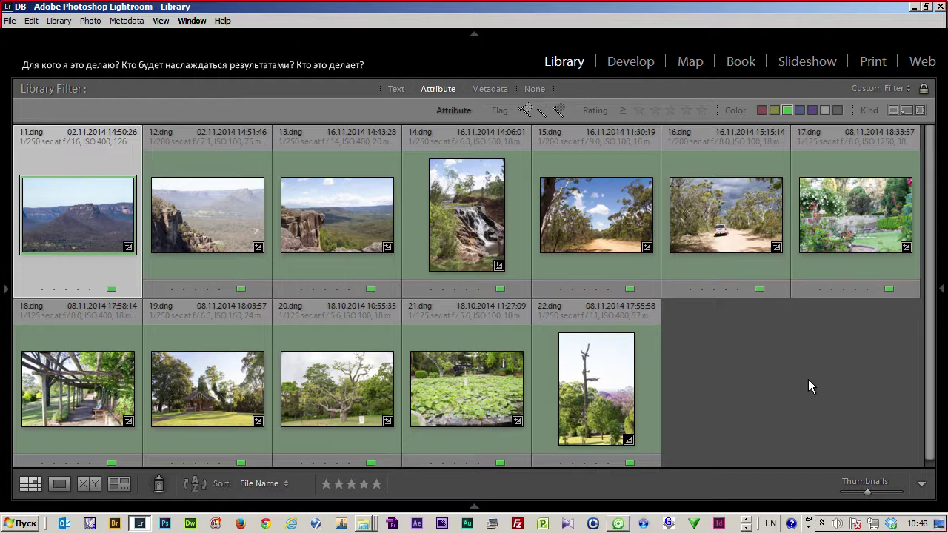
Step: Select 16.dng and 13.dng and rate both two stars
click(712, 220)
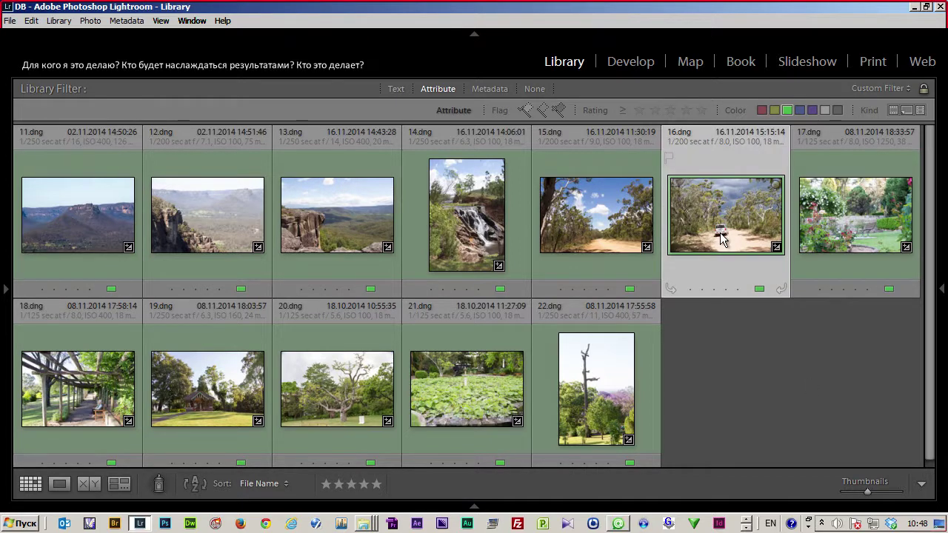
mouse_move(597, 215)
click(617, 222)
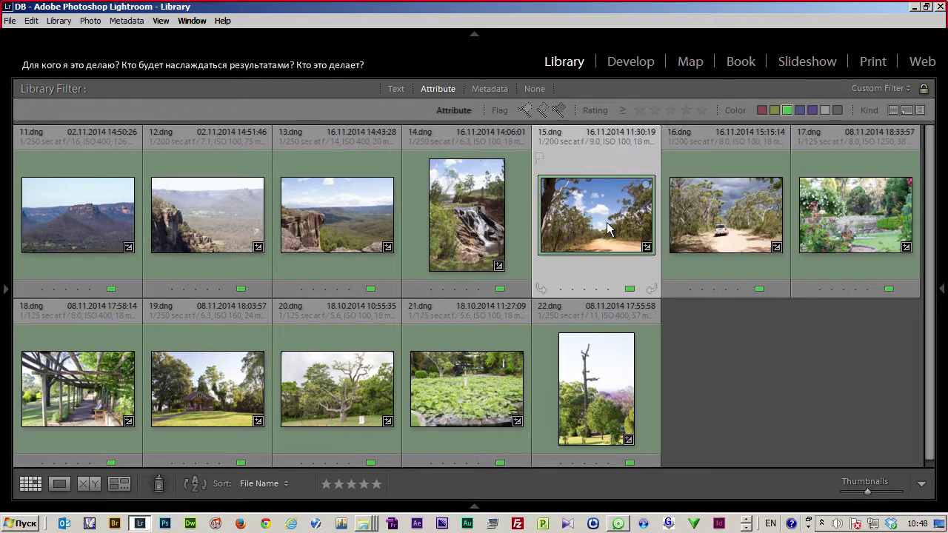
click(722, 221)
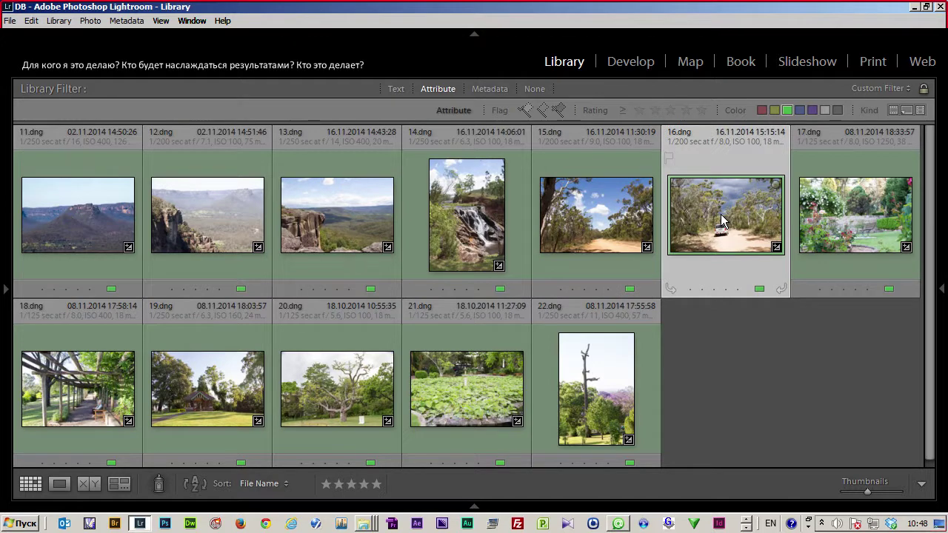
ctrl+click(346, 219)
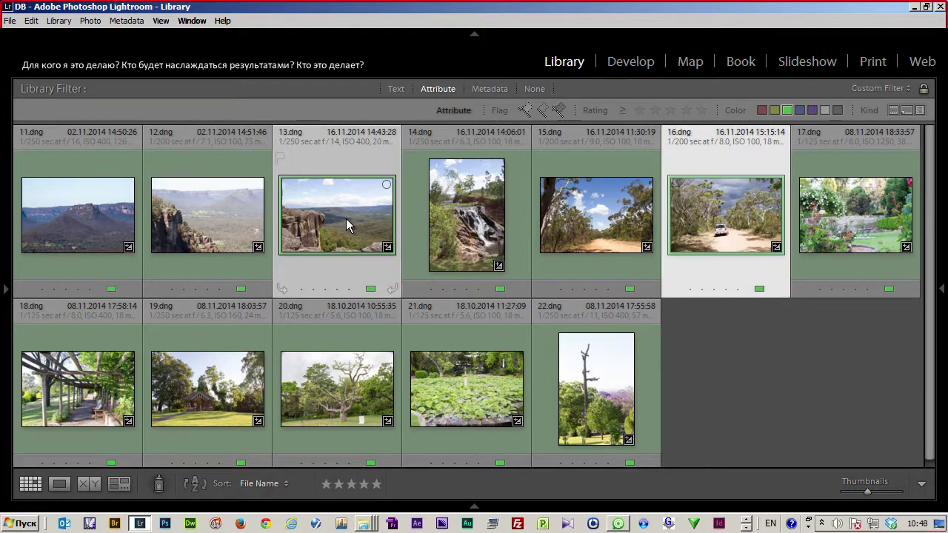
click(701, 291)
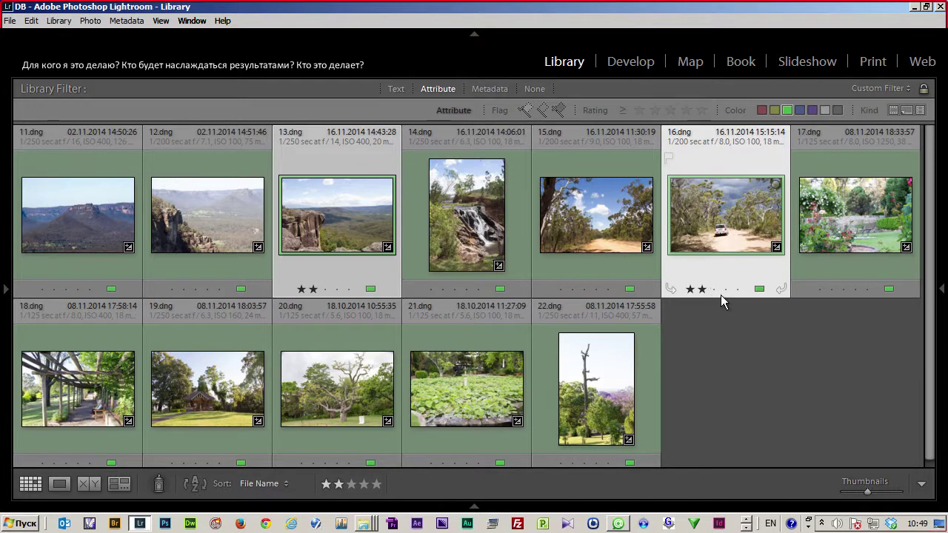
click(714, 291)
click(701, 290)
click(703, 290)
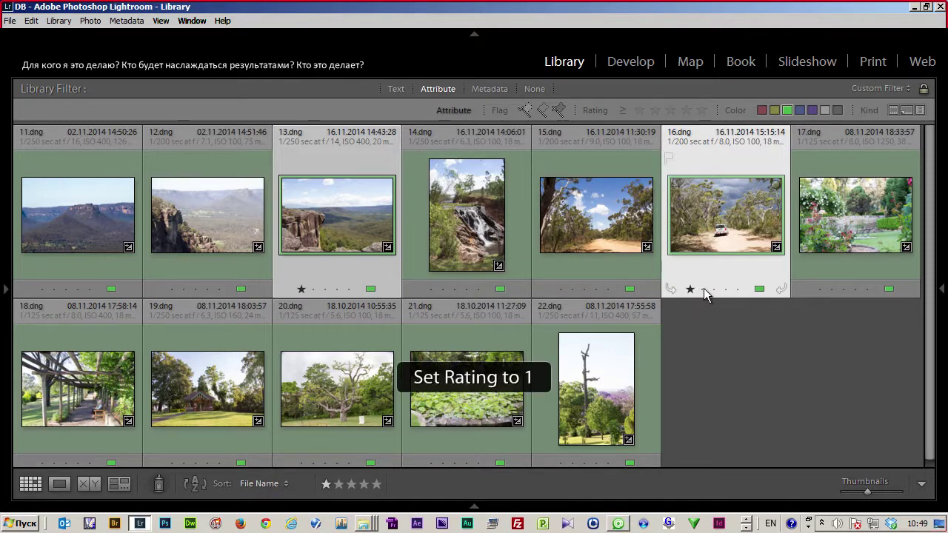
key(2)
key(3)
key(4)
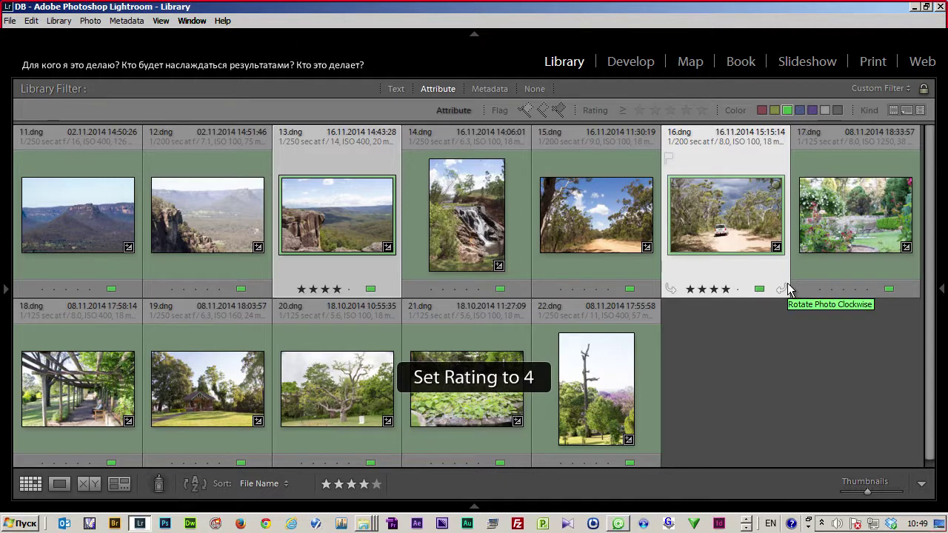
click(702, 290)
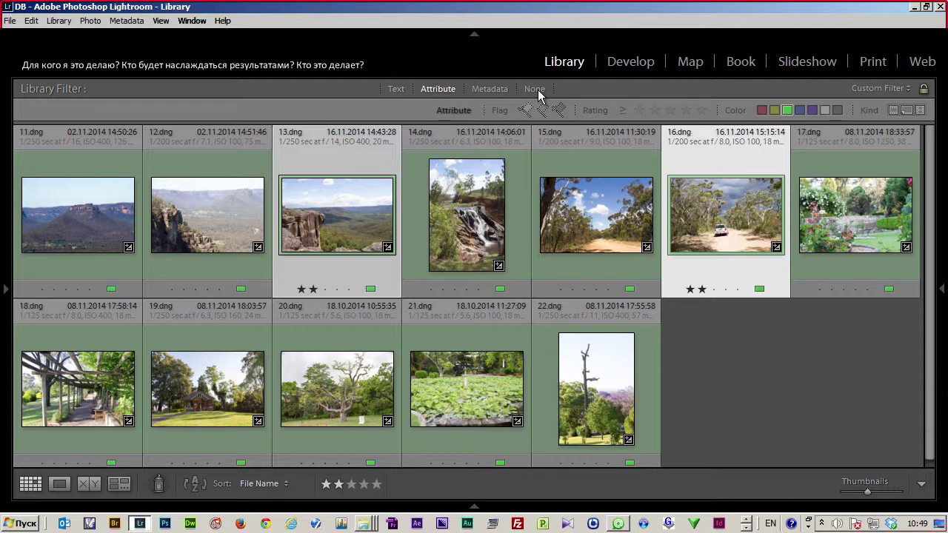
Step: Filter to two-star-and-higher photos without the green label limit, then select 16.dng and 2.dng
click(659, 116)
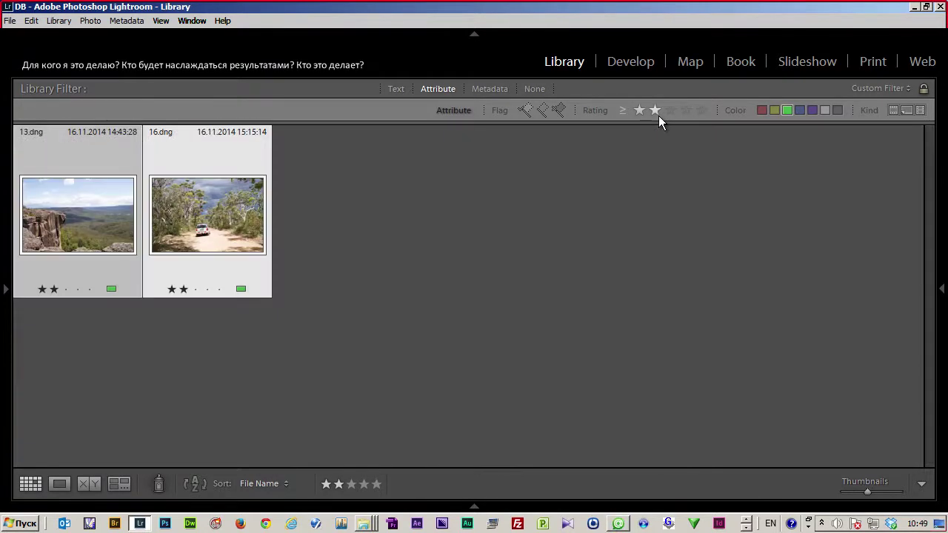
click(789, 109)
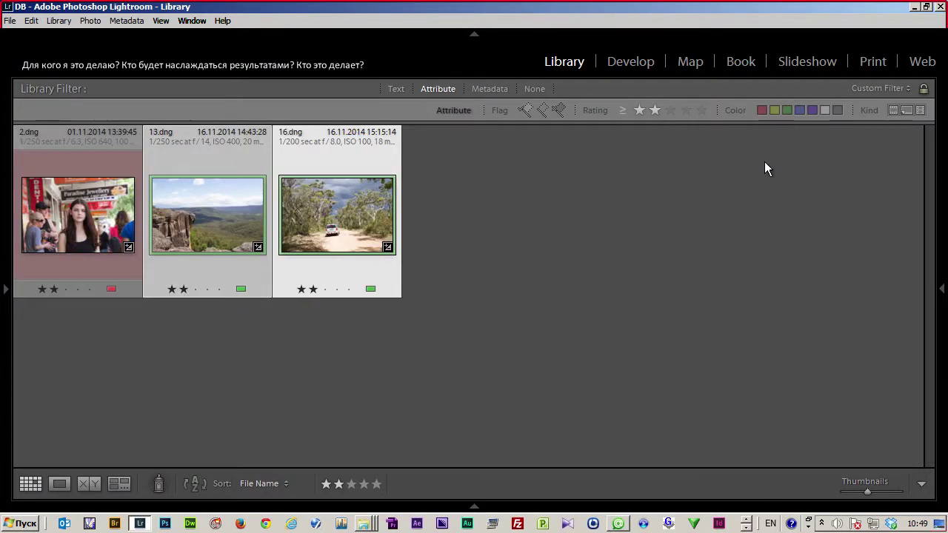
click(319, 233)
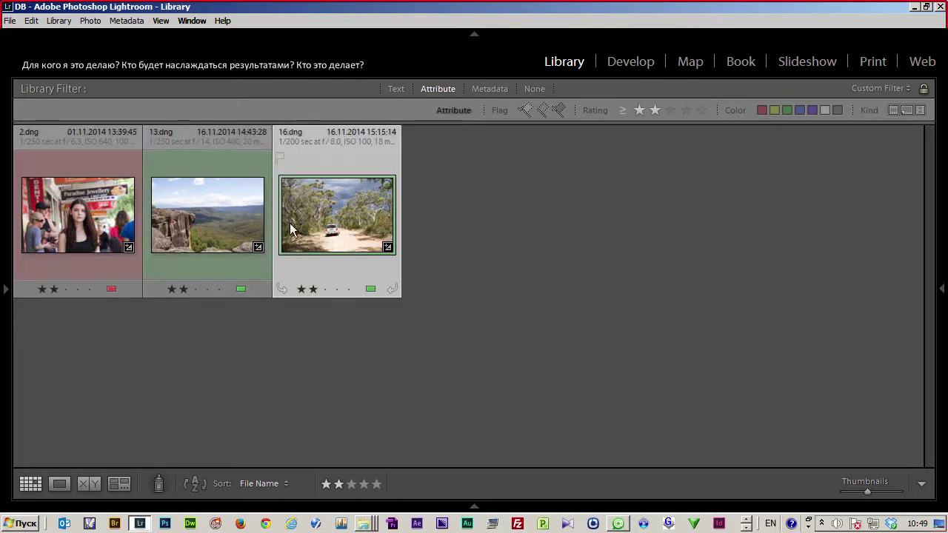
click(99, 224)
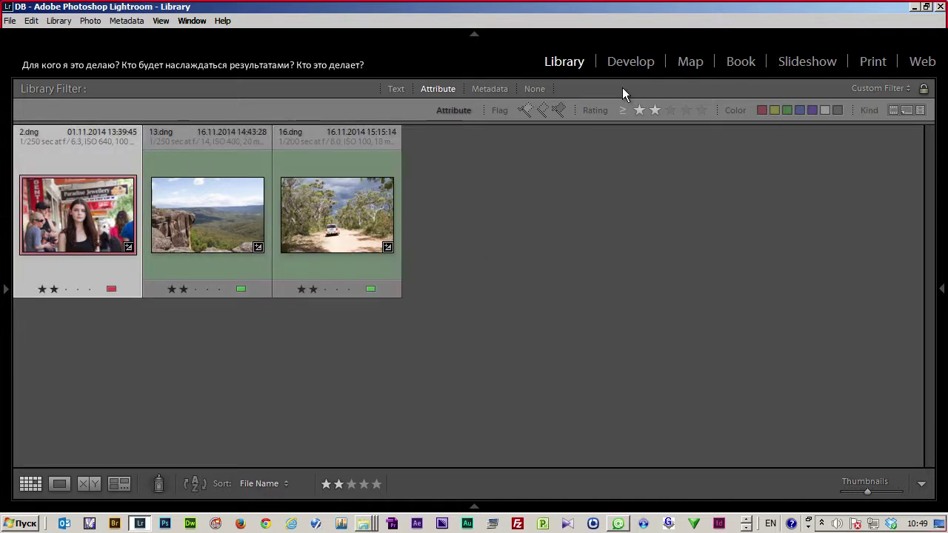
Step: Set the Library Filter to None and scroll through all 33 labelled photos
click(530, 88)
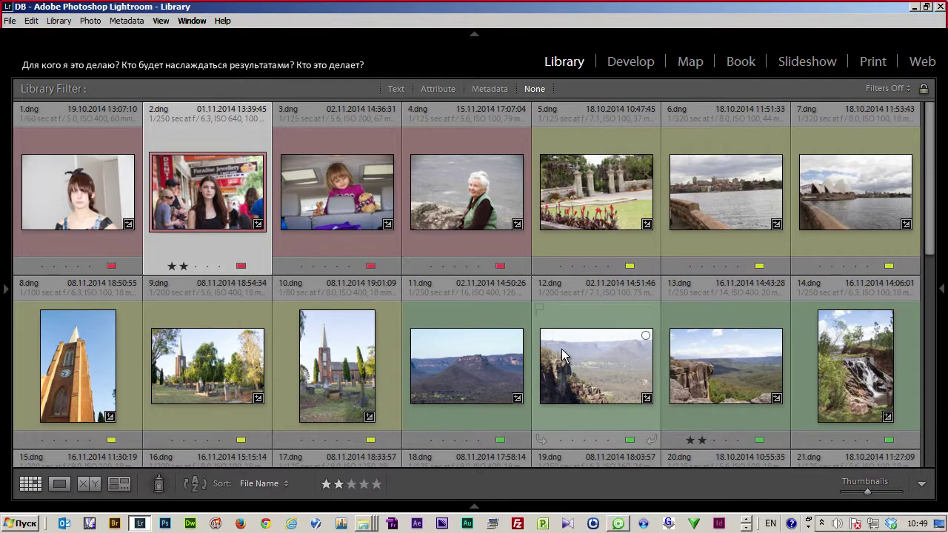
scroll(561, 352, down, 3)
scroll(562, 349, down, 2)
scroll(561, 349, down, 1)
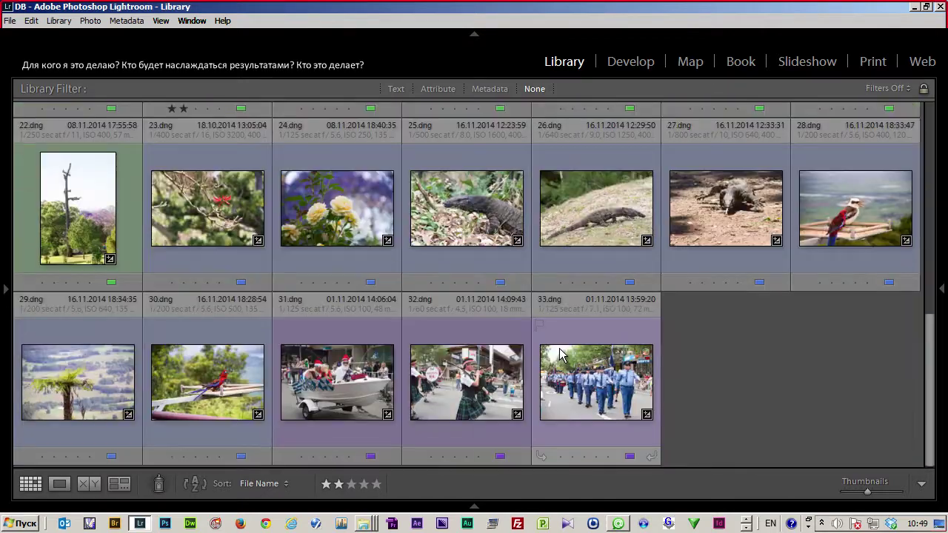
scroll(560, 348, up, 6)
scroll(568, 353, down, 5)
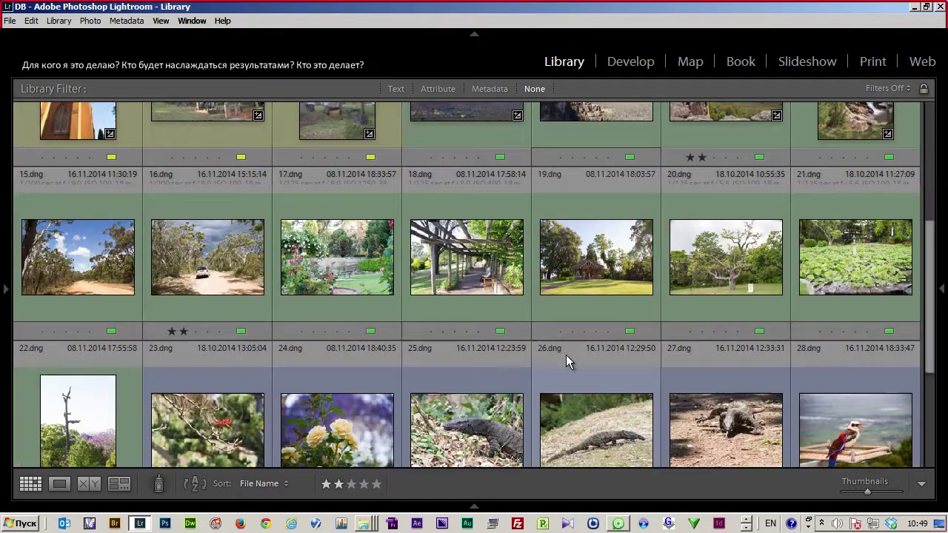
scroll(599, 326, down, 1)
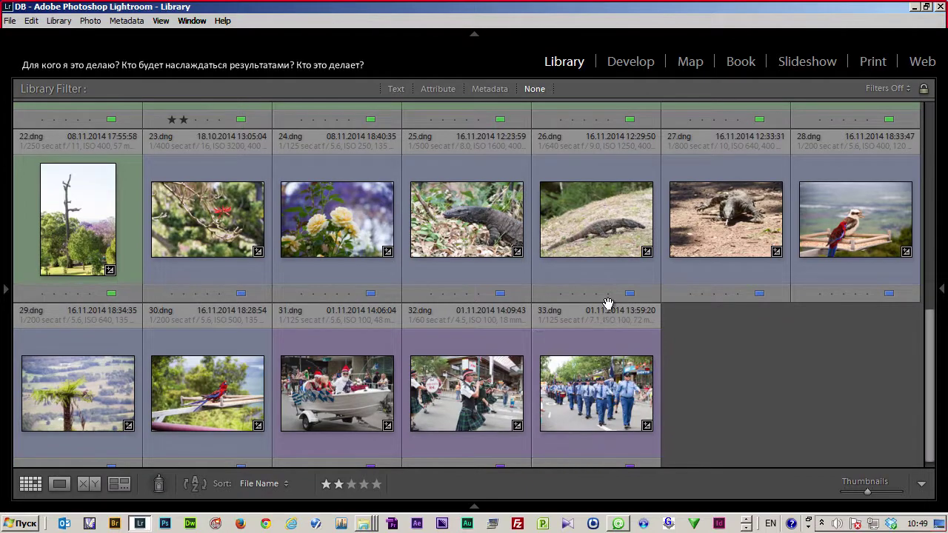
scroll(590, 261, up, 2)
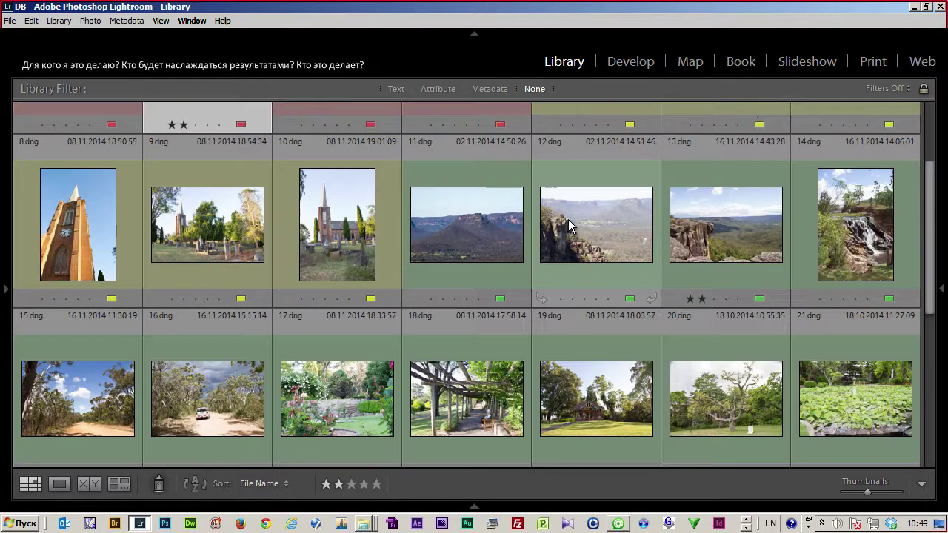
Step: Select the range 11.dng through 16.dng in the unfiltered grid
click(584, 271)
ctrl+click(486, 281)
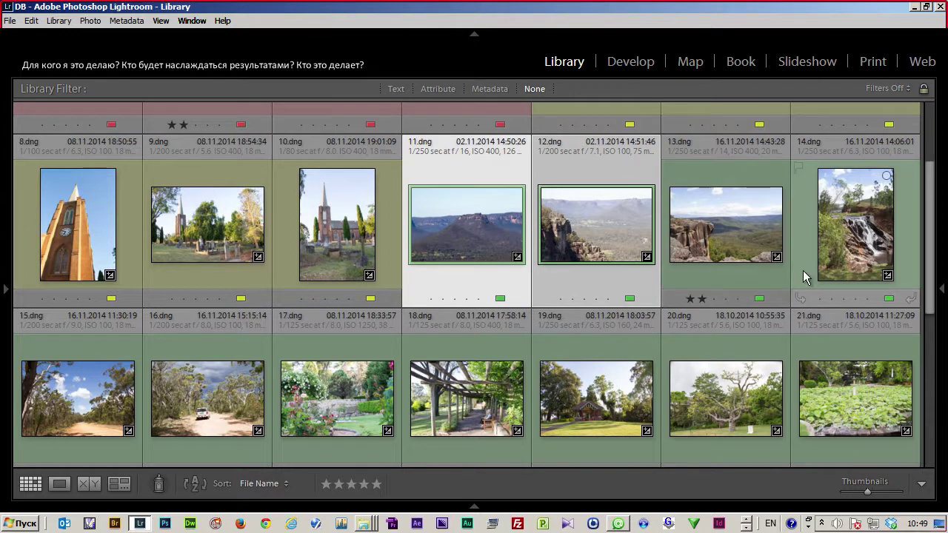
mouse_move(208, 393)
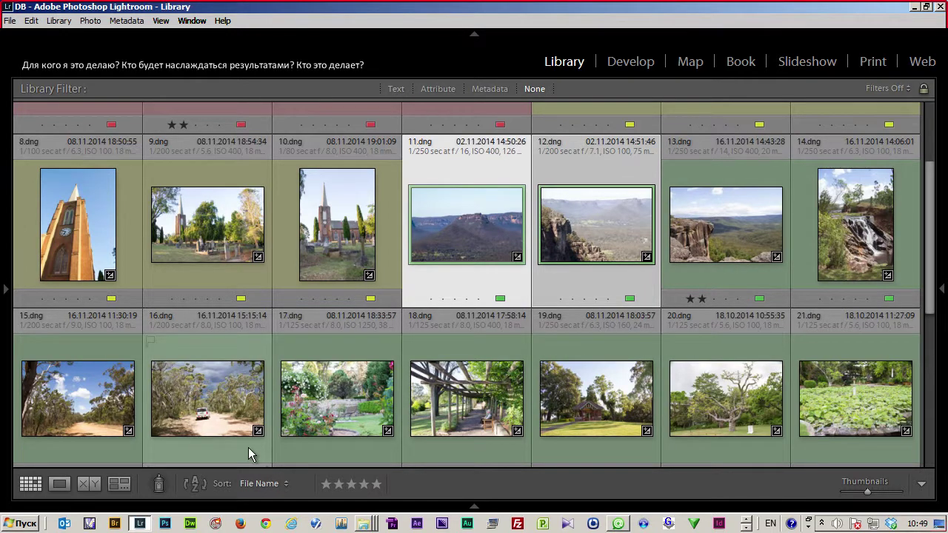
shift+click(232, 458)
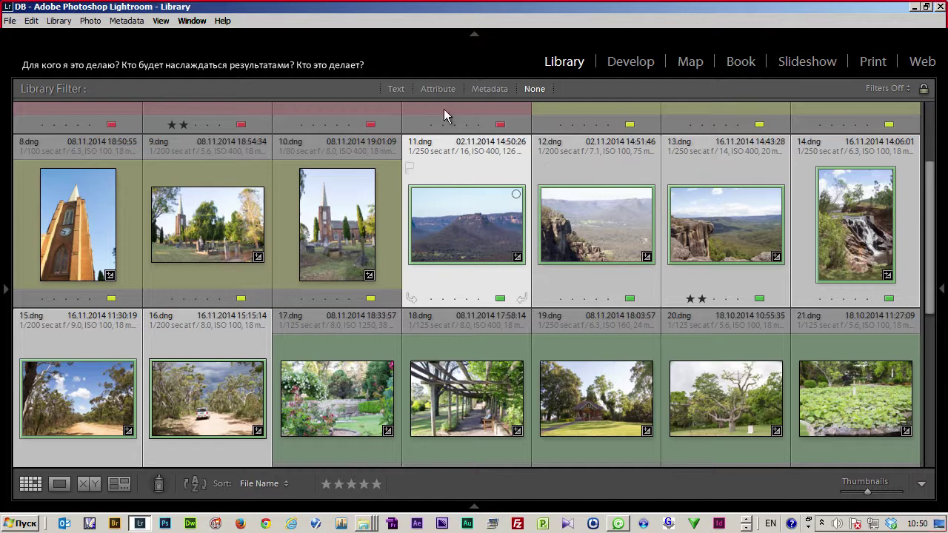
click(162, 21)
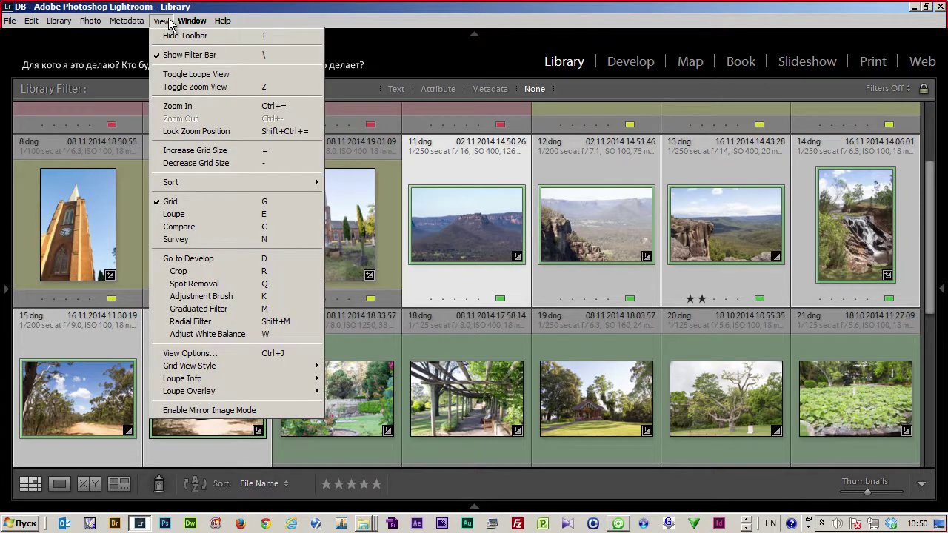
Step: Survey the six photos, removing all except the cliff-valley vista and the dirt-road scene
click(222, 241)
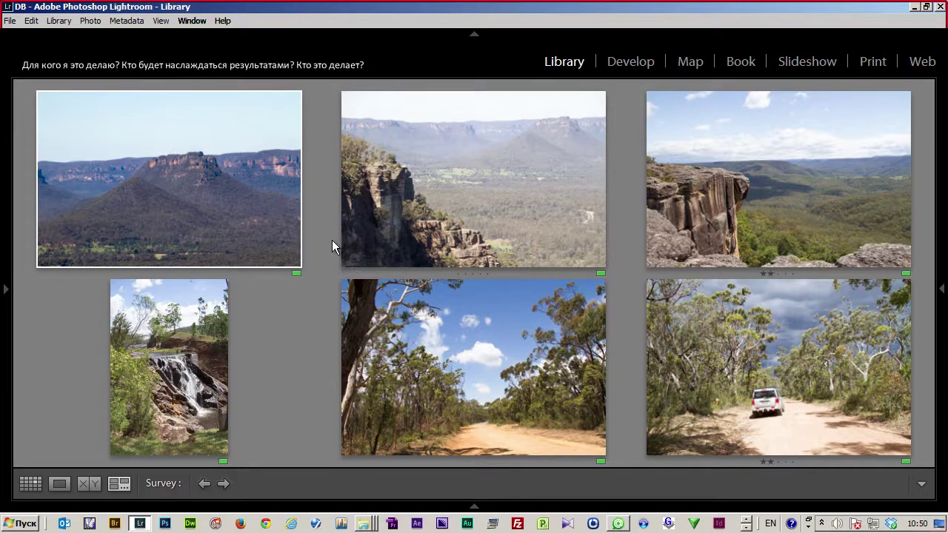
click(293, 261)
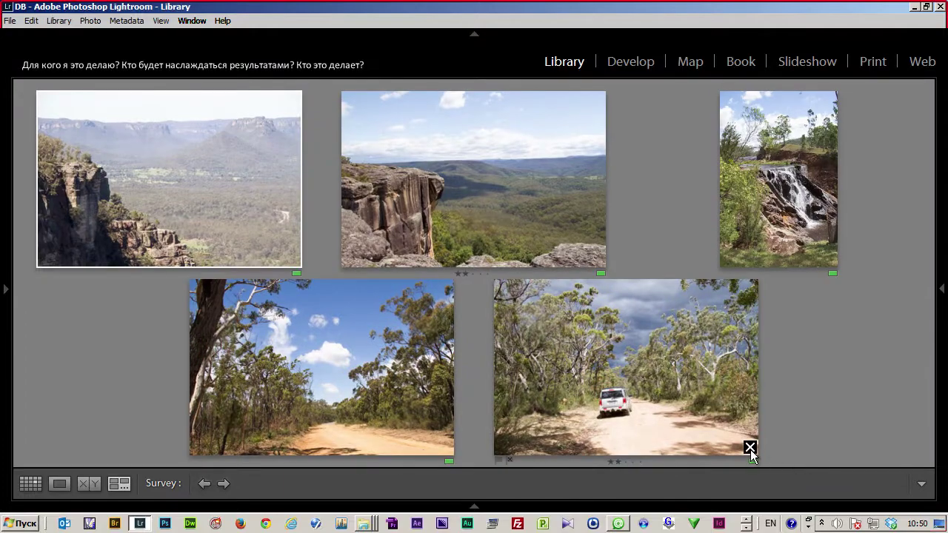
click(748, 448)
click(461, 340)
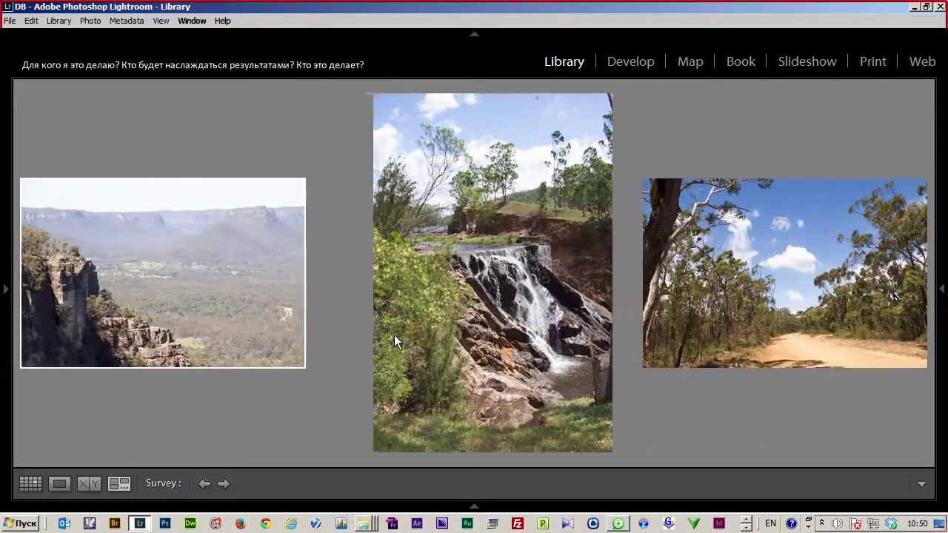
click(587, 447)
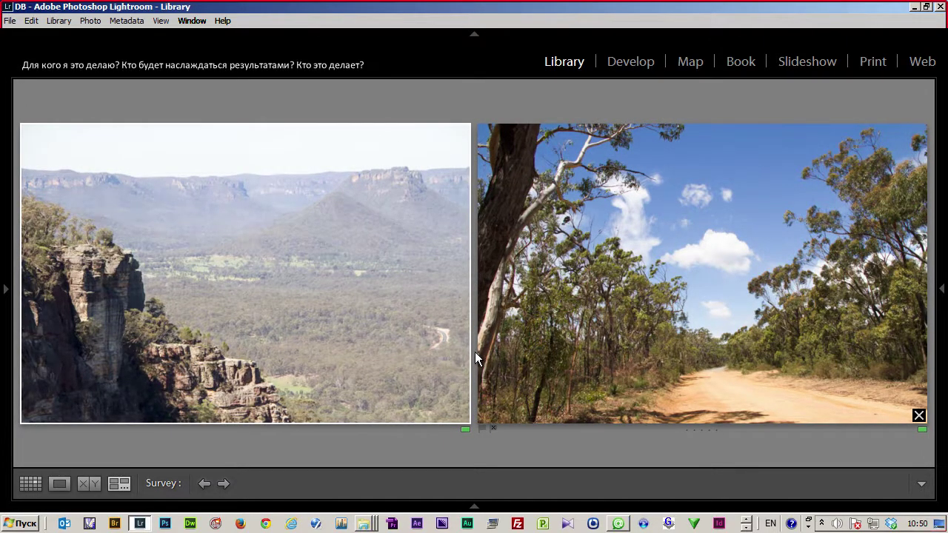
click(162, 21)
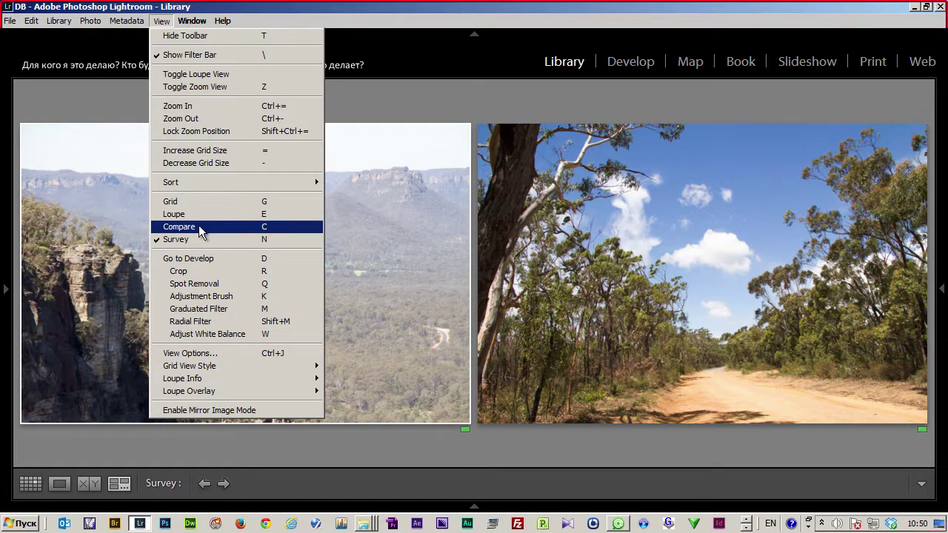
Step: Compare the valley and road photos side by side, panning at 1:1 across the tree foliage
click(266, 227)
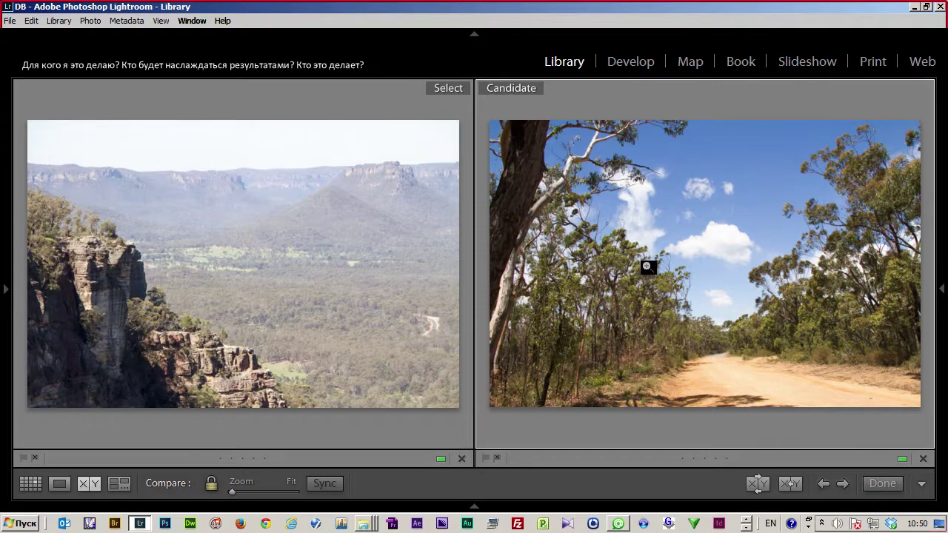
click(647, 265)
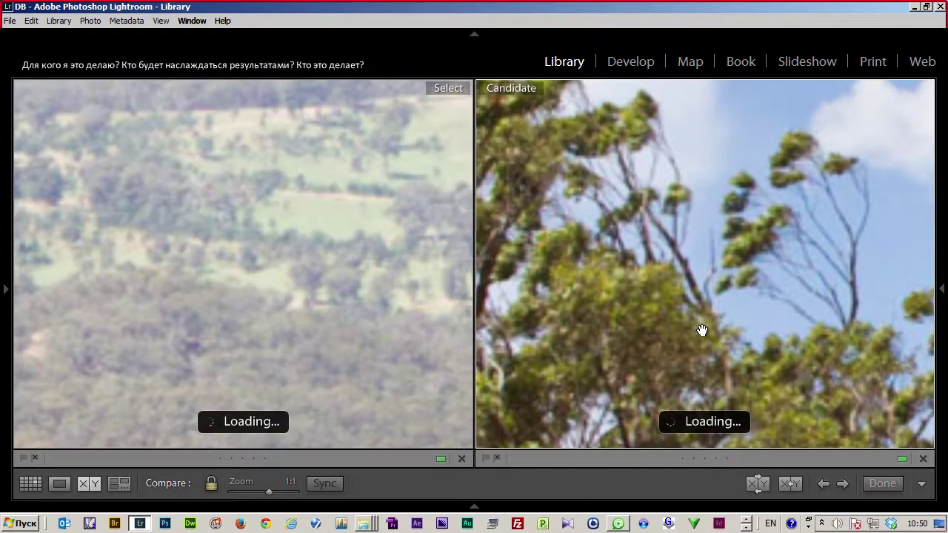
drag(709, 328, 605, 290)
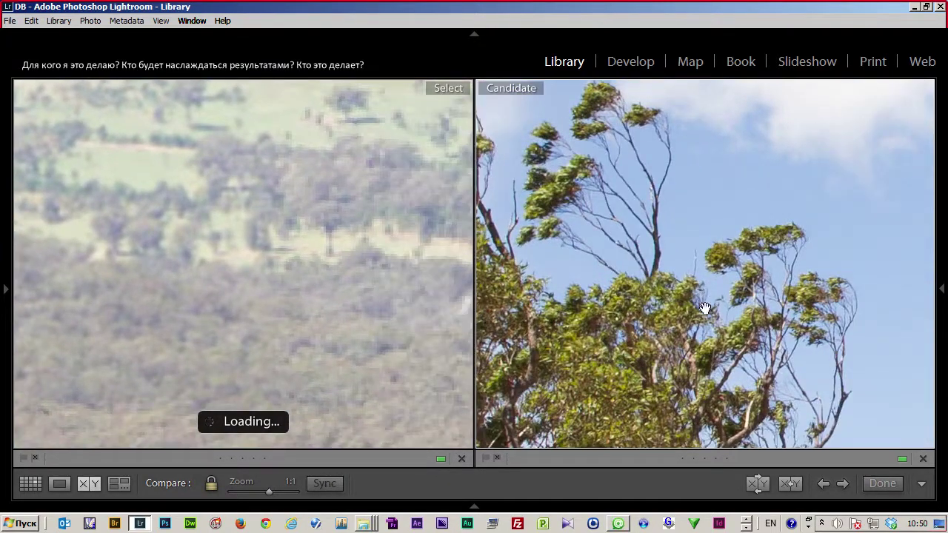
drag(704, 309, 674, 287)
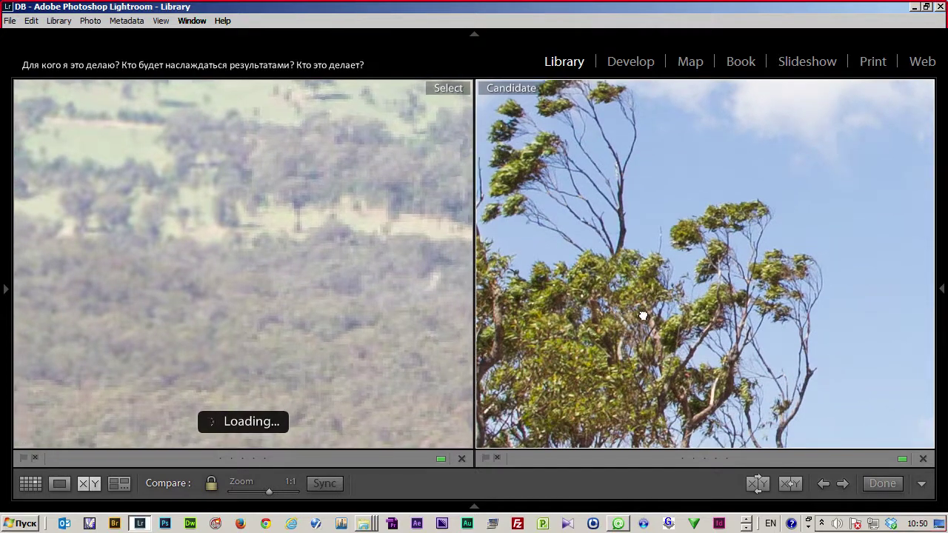
mouse_move(589, 333)
mouse_down()
mouse_move(682, 329)
mouse_move(674, 307)
mouse_move(633, 313)
mouse_move(651, 320)
mouse_move(684, 299)
mouse_up()
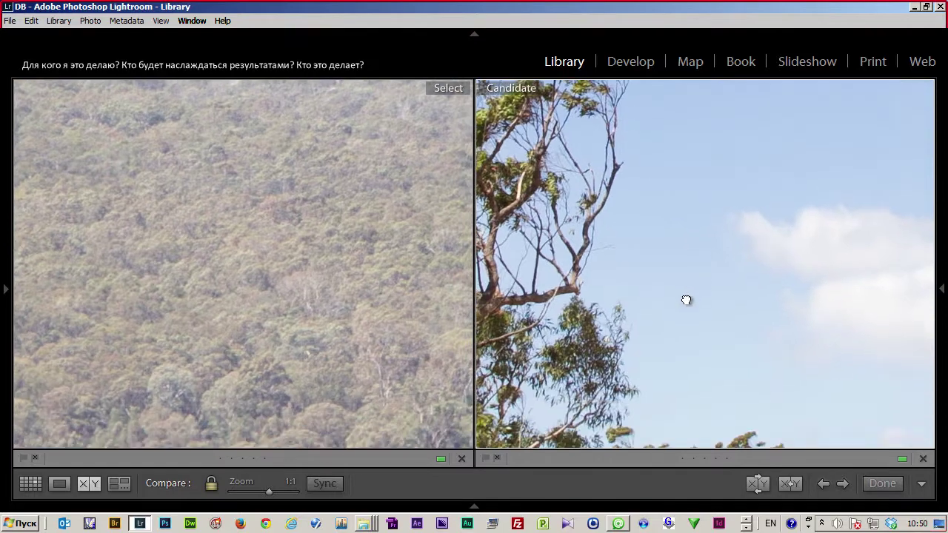
click(689, 300)
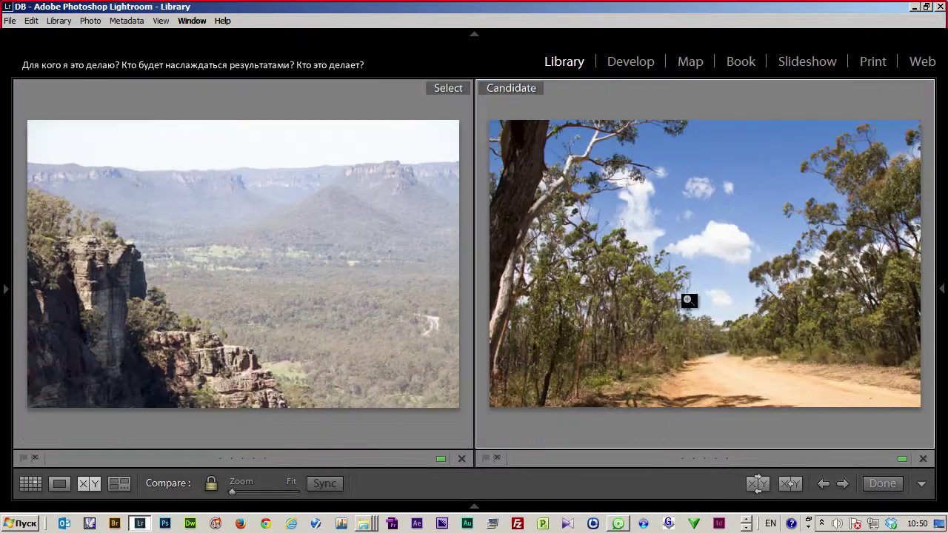
Step: Inspect both photos at 1:1 from sky to treetops, then rate the road photo one star
click(698, 340)
mouse_move(699, 335)
mouse_down()
mouse_move(772, 360)
mouse_move(515, 271)
mouse_move(722, 266)
mouse_move(694, 253)
mouse_move(796, 260)
mouse_move(810, 201)
mouse_move(709, 247)
mouse_up()
click(707, 233)
click(729, 303)
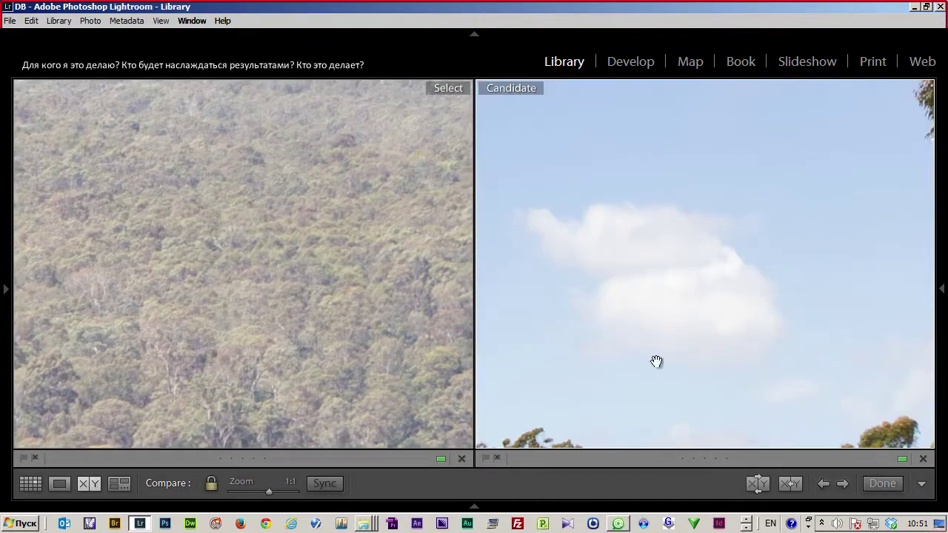
drag(692, 216, 788, 264)
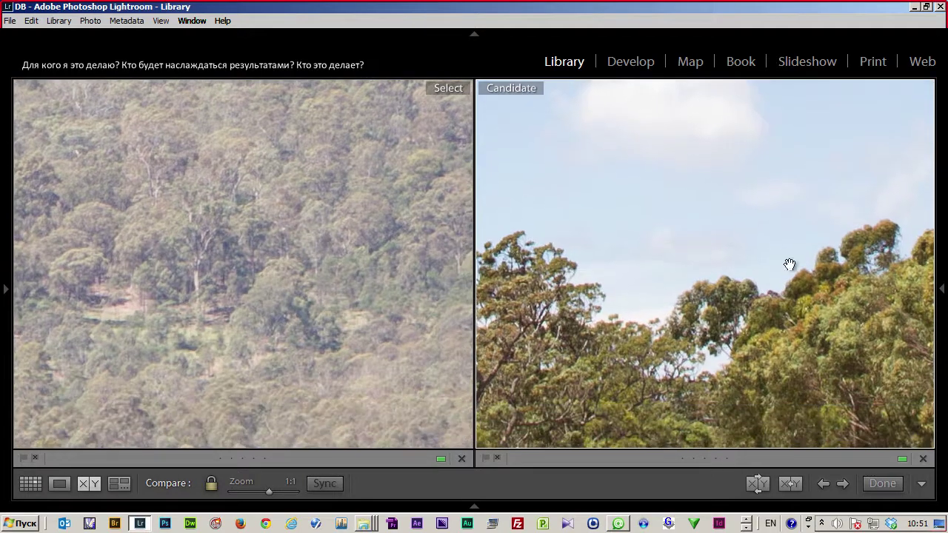
click(683, 457)
click(163, 20)
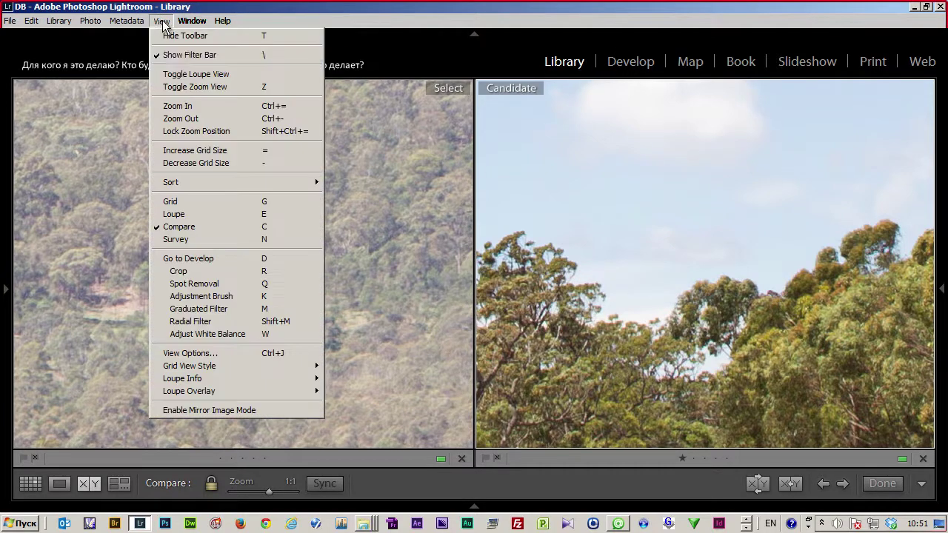
Step: Back in Grid view, filter by a Rating of one star and higher
click(220, 201)
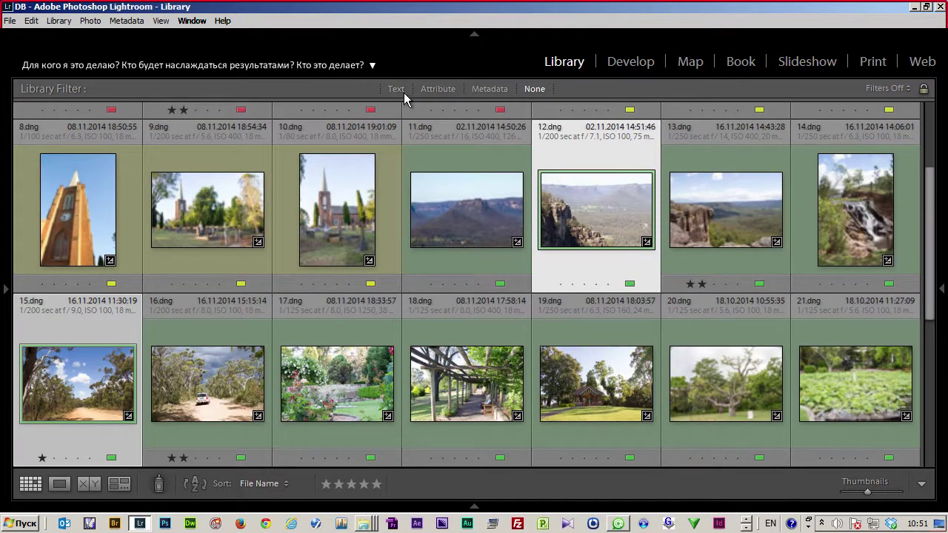
click(446, 87)
click(640, 111)
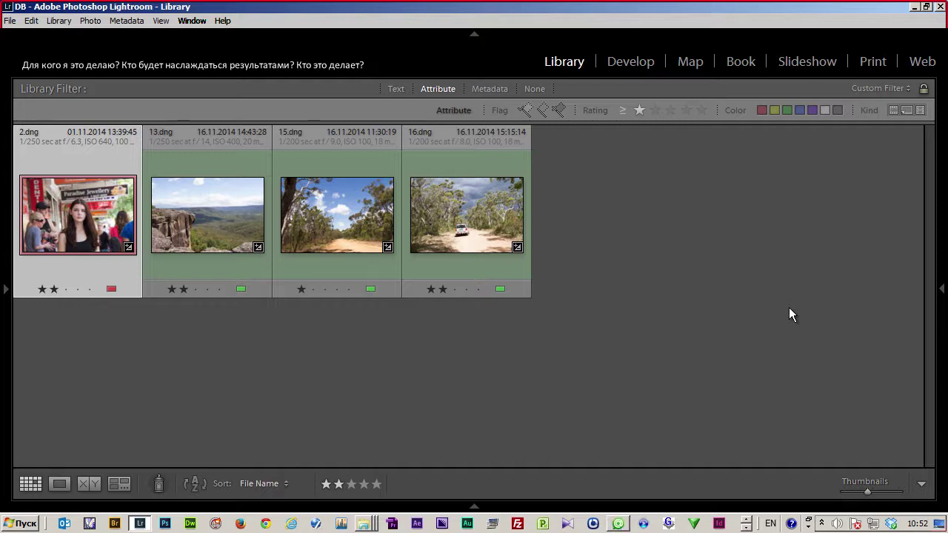
Step: Enlarge the grid thumbnails and click through 13.dng, 15.dng and 16.dng
key(equal)
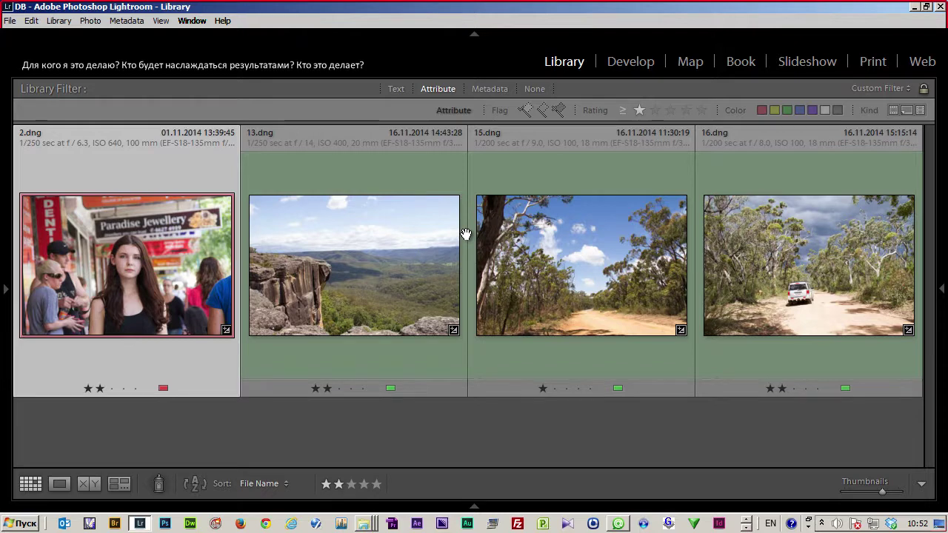
mouse_move(467, 214)
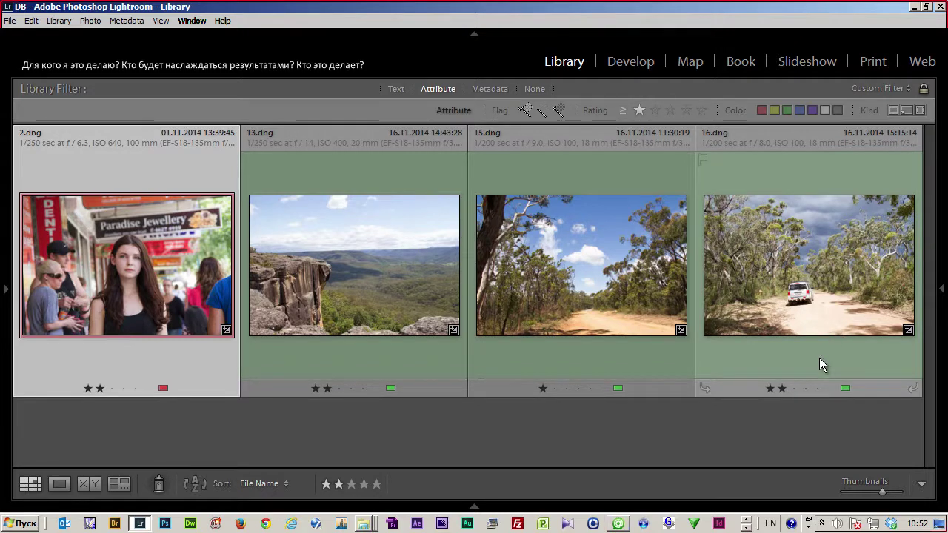
click(342, 354)
click(607, 363)
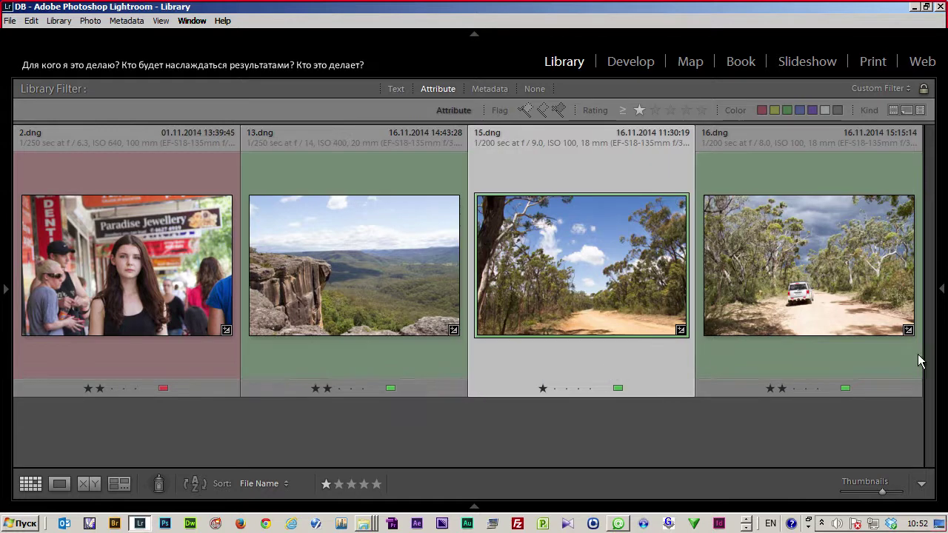
click(850, 358)
mouse_move(582, 267)
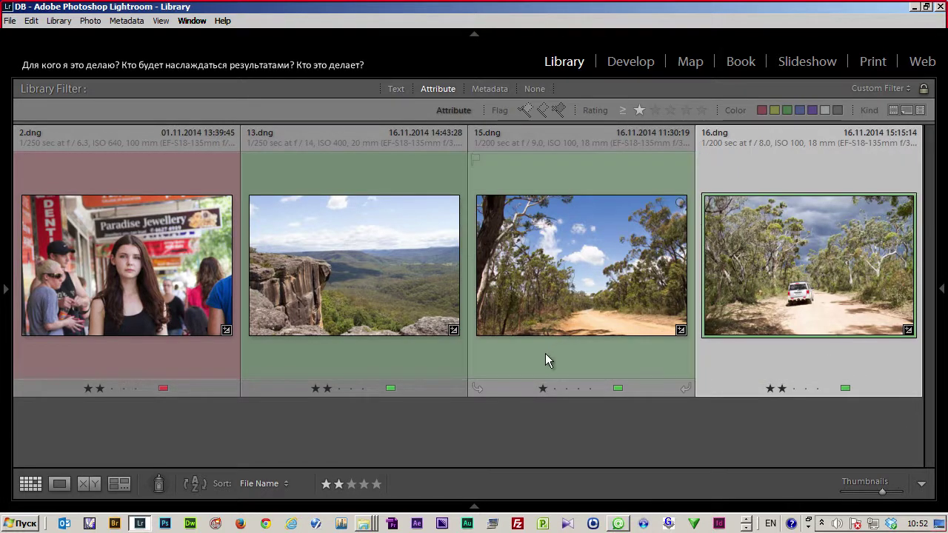
click(547, 361)
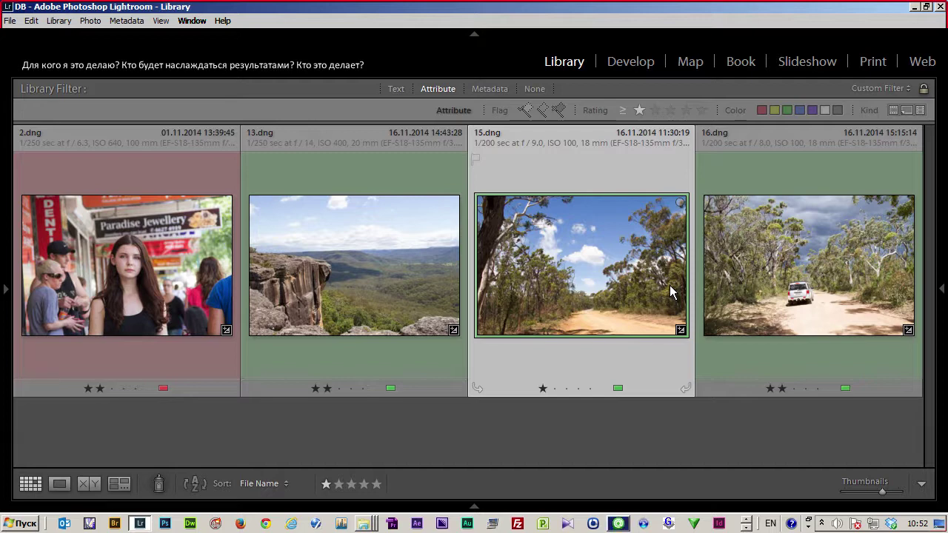
click(122, 247)
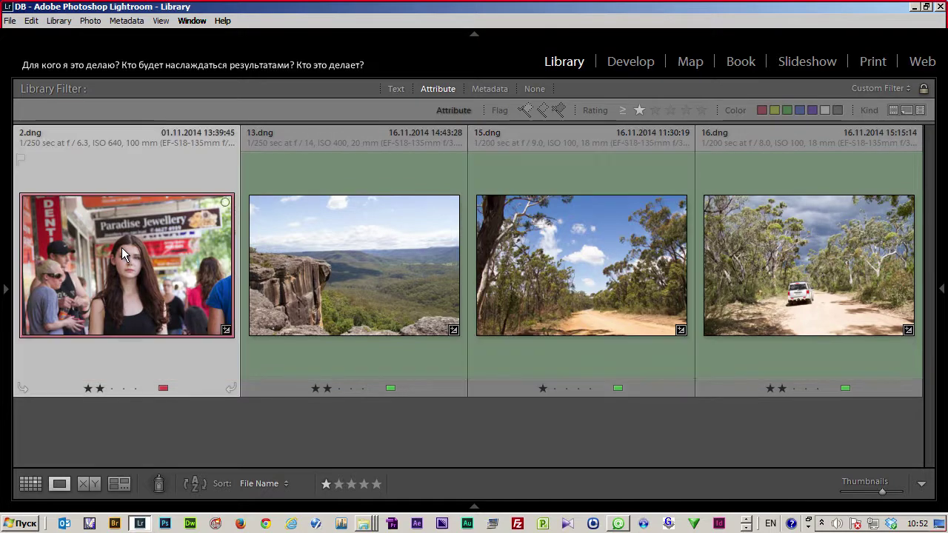
key(z)
key(z)
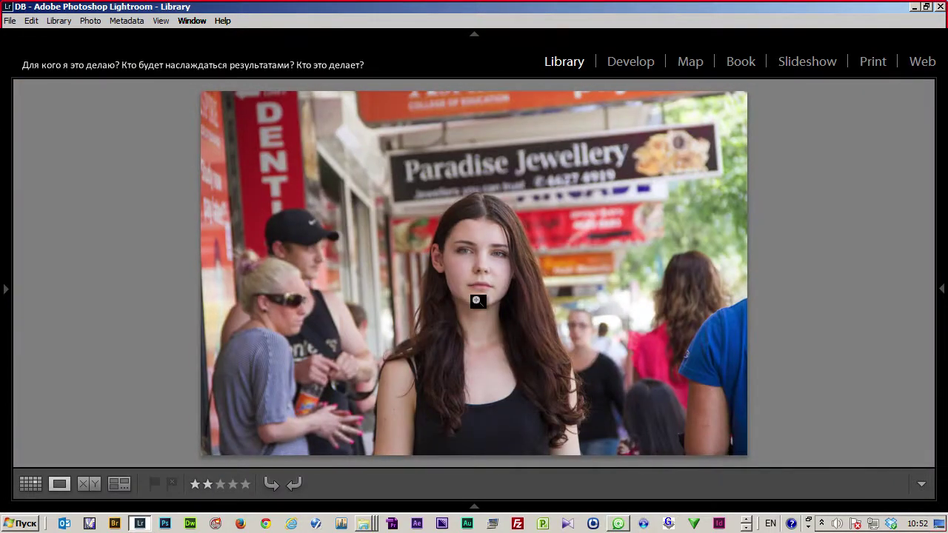
key(g)
double_click(752, 293)
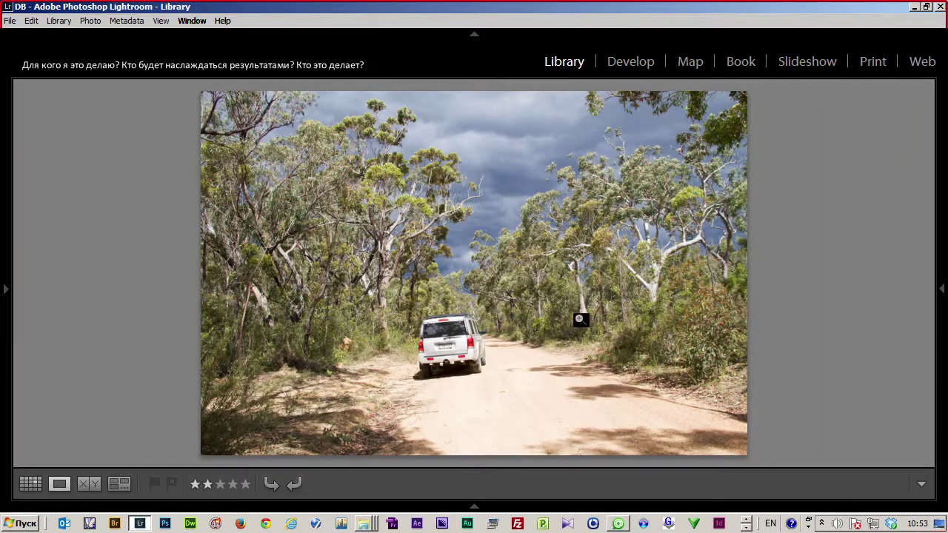
key(g)
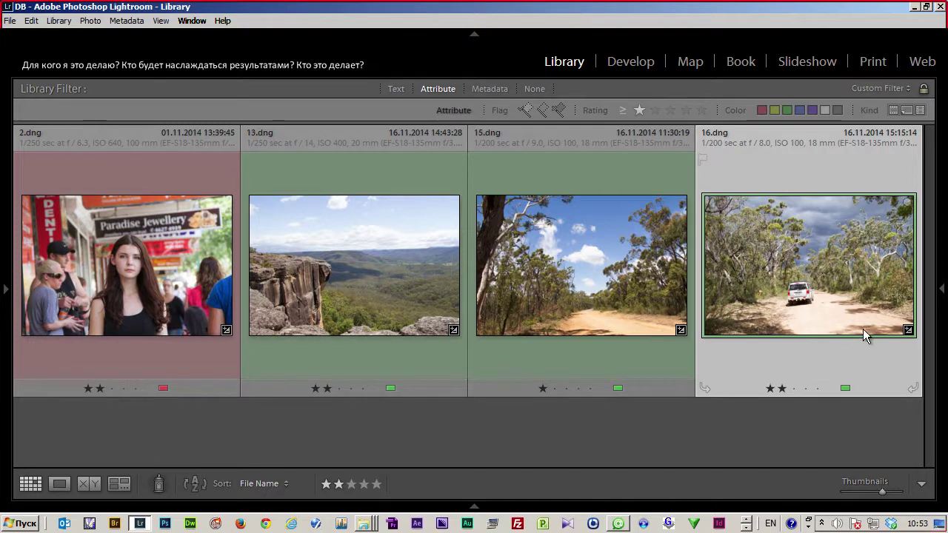
double_click(625, 290)
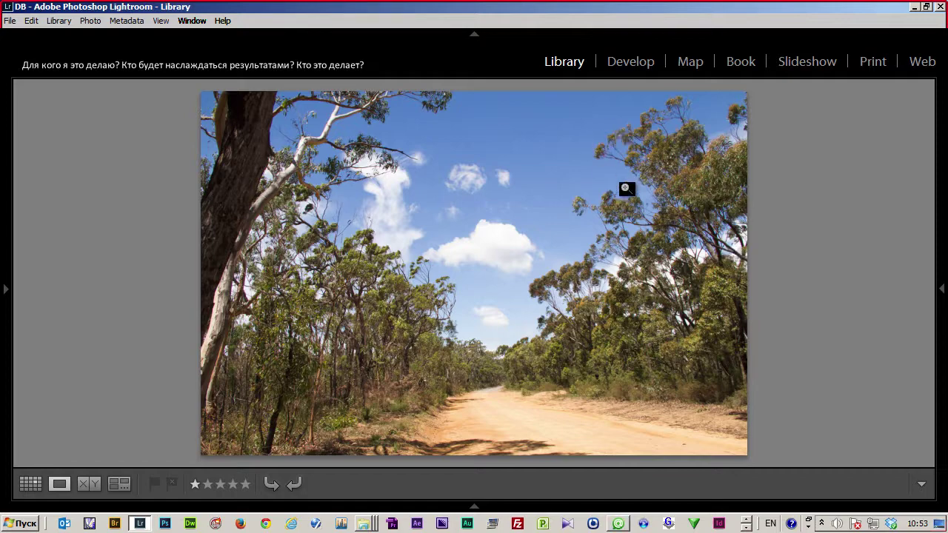
click(586, 319)
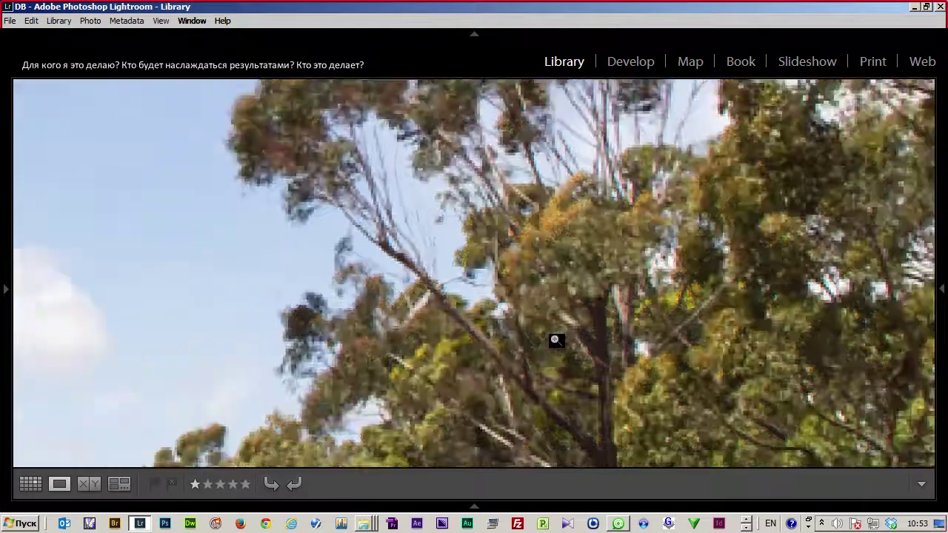
click(556, 340)
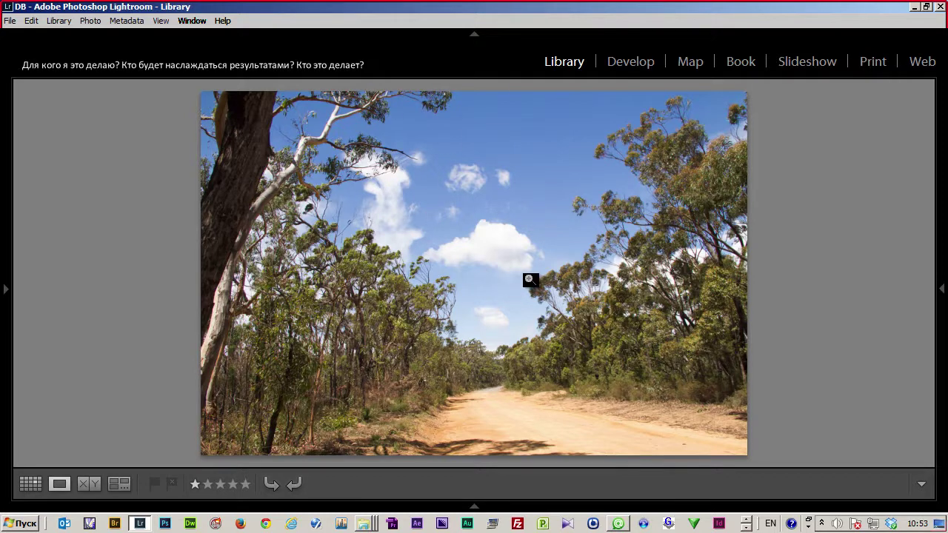
key(g)
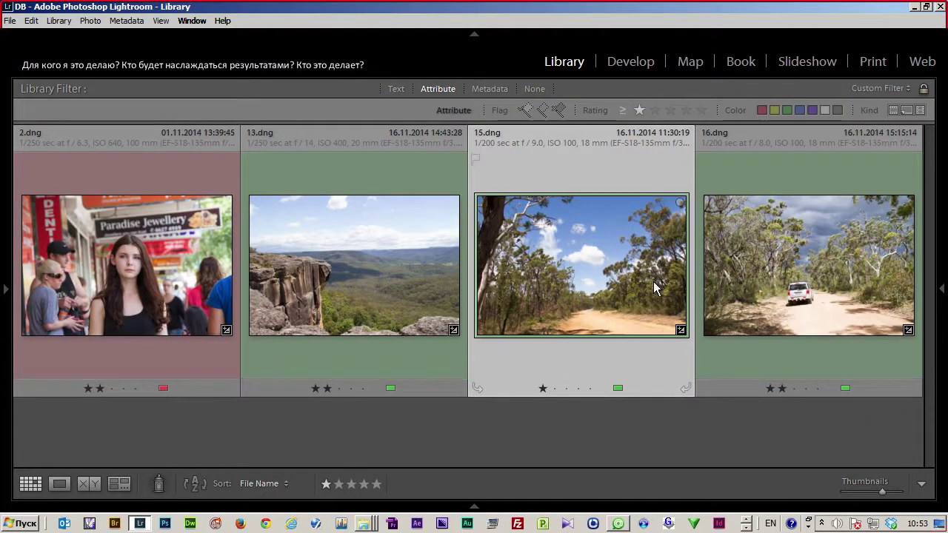
click(434, 295)
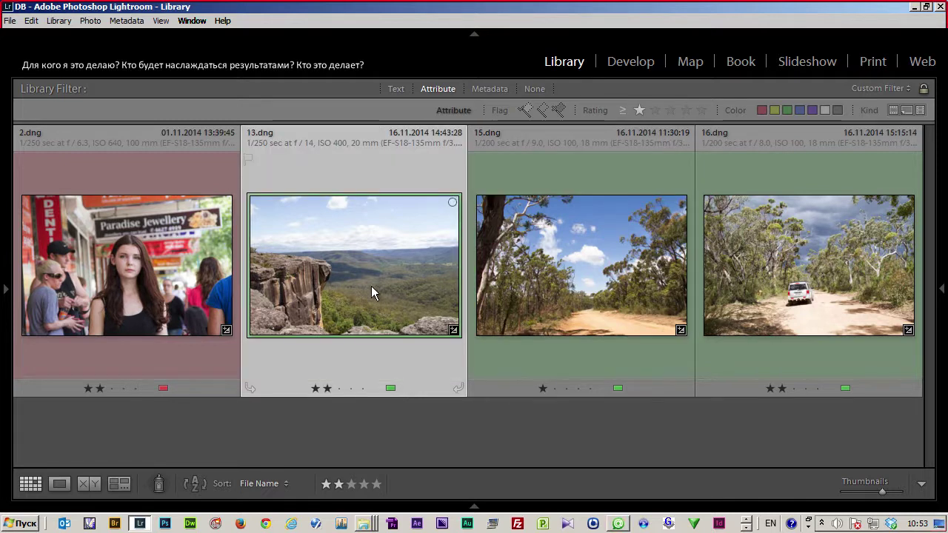
click(202, 232)
click(367, 240)
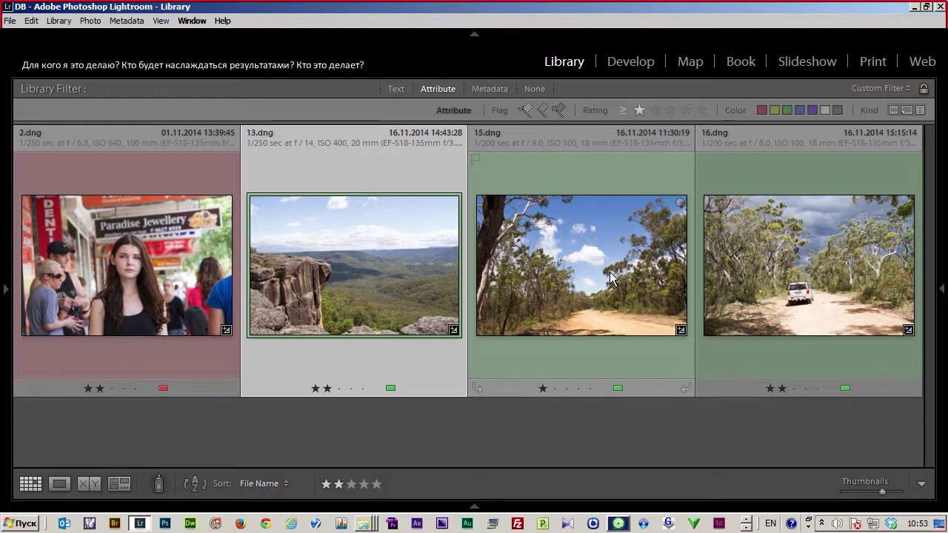
click(612, 278)
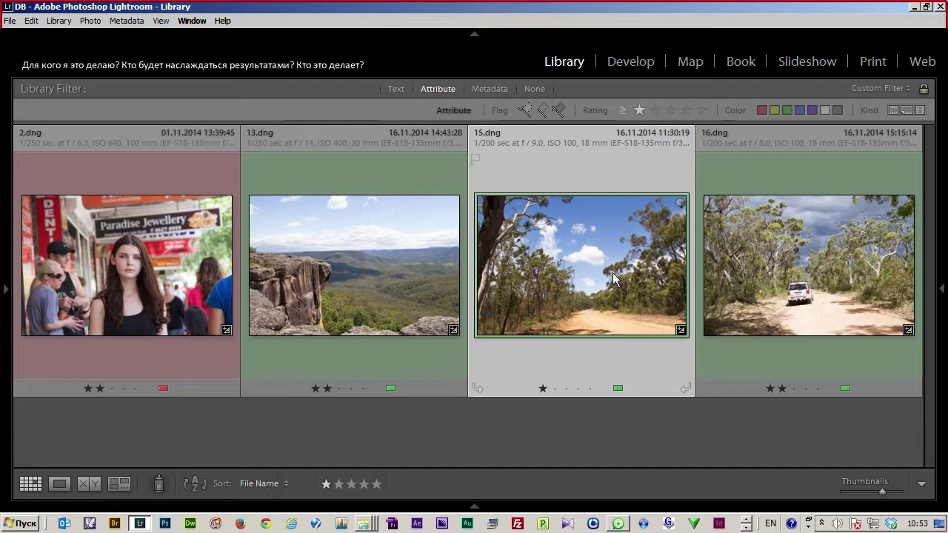